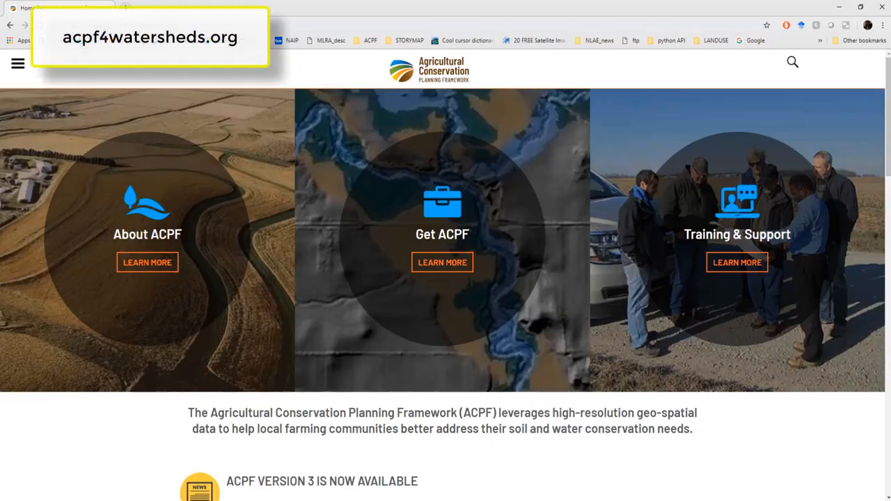
Step: Download the ACPF Version 3 zip for ArcGIS 10.3 – 10.6 from the Get ACPF page
{"action": "left_click", "coordinate": [174, 25]}
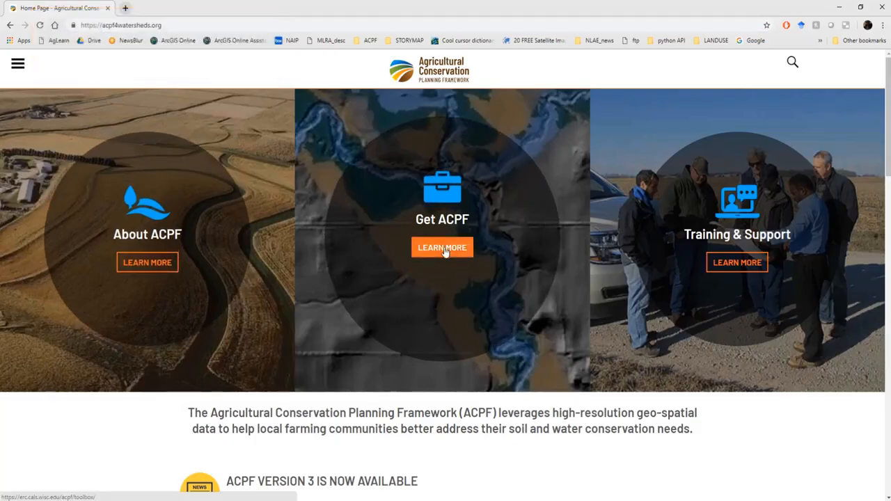
{"action": "left_click", "coordinate": [444, 252]}
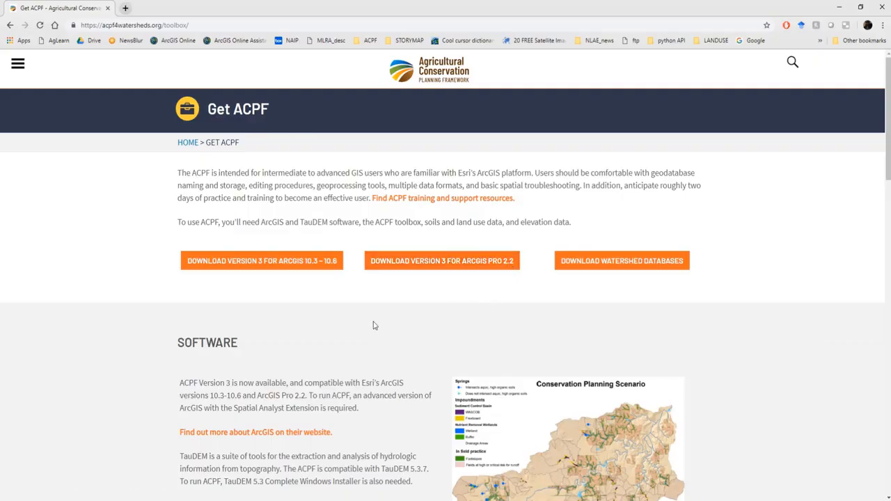
{"action": "left_click", "coordinate": [298, 266]}
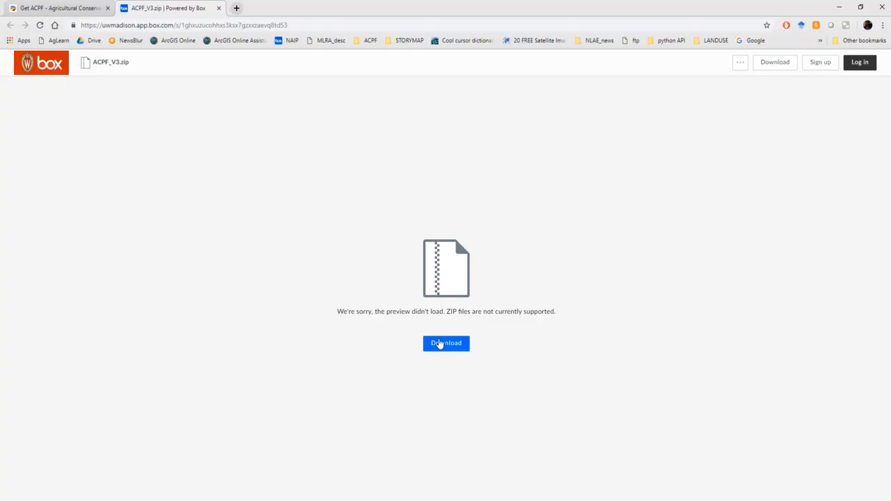
{"action": "left_click", "coordinate": [440, 344]}
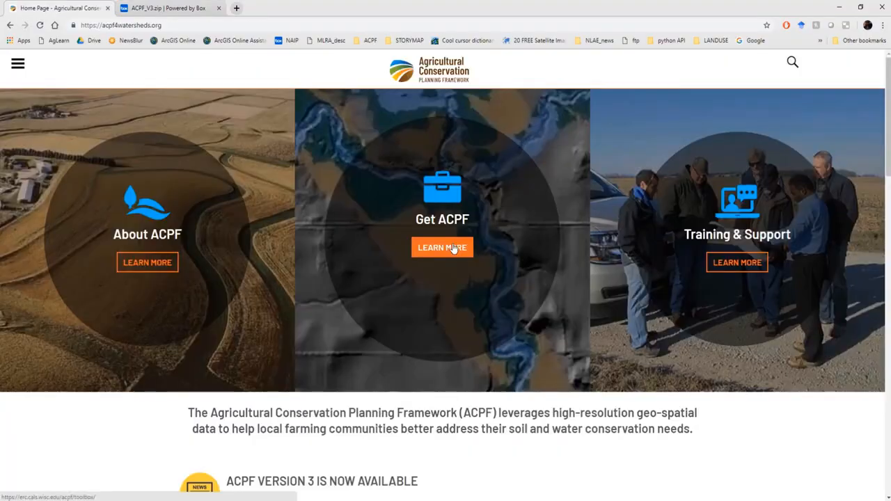
Step: Open the Download Watershed Databases viewer and zoom the map into eastern Iowa
{"action": "left_click", "coordinate": [452, 248]}
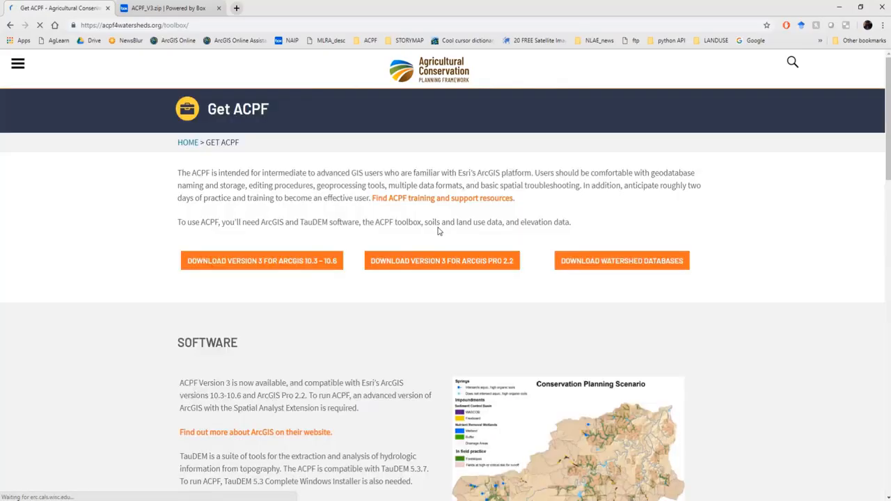
{"action": "left_click", "coordinate": [609, 268]}
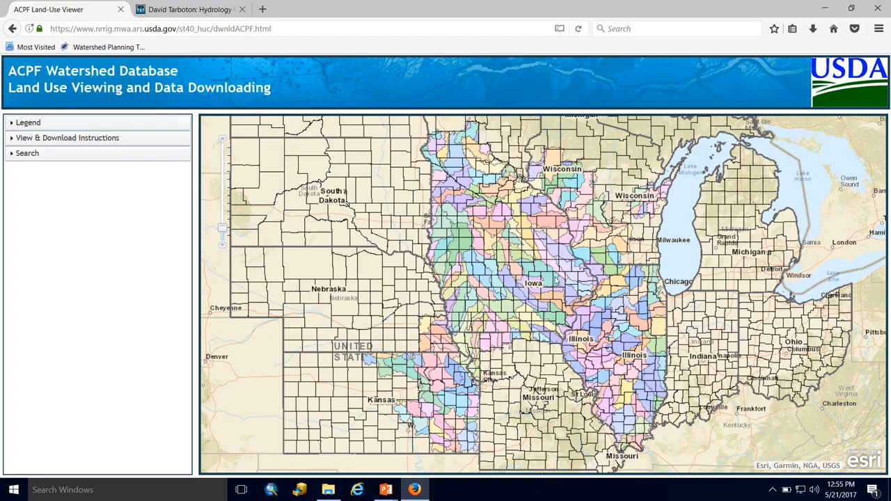
{"action": "scroll", "coordinate": [562, 299], "scroll_direction": "up", "scroll_amount": 4}
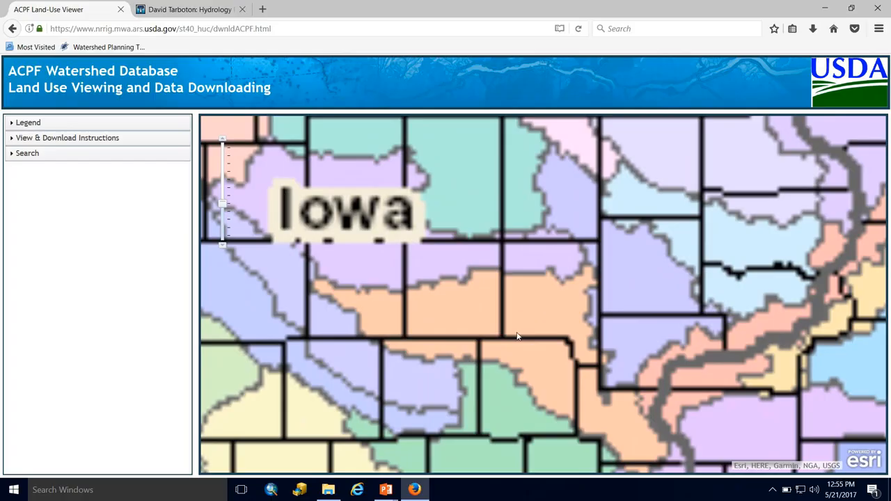
{"action": "scroll", "coordinate": [502, 333], "scroll_direction": "up", "scroll_amount": 2}
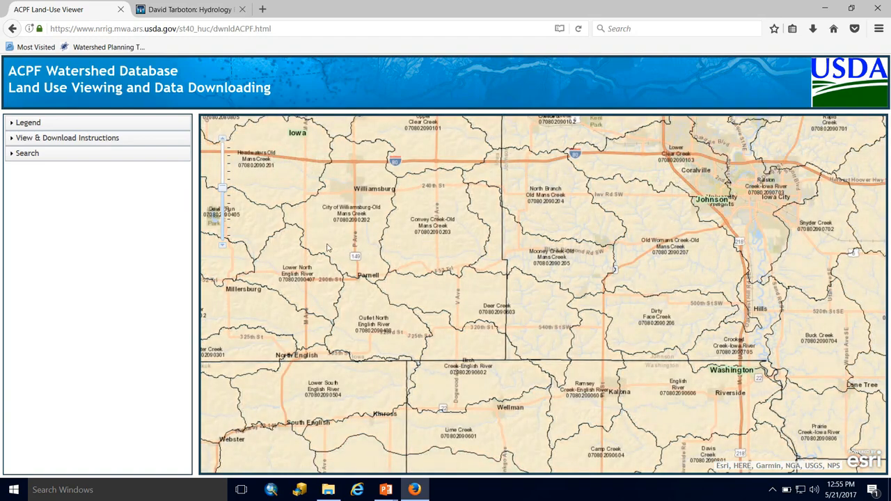
{"action": "left_click", "coordinate": [43, 125]}
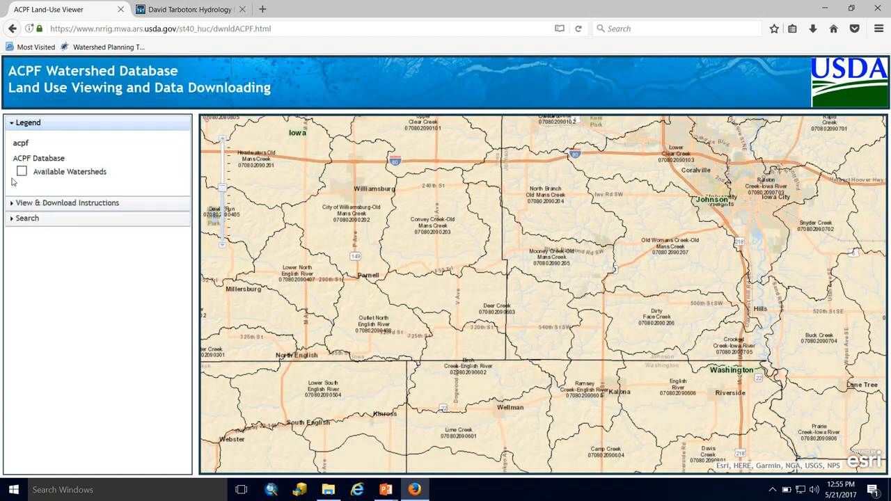
{"action": "left_click", "coordinate": [31, 223]}
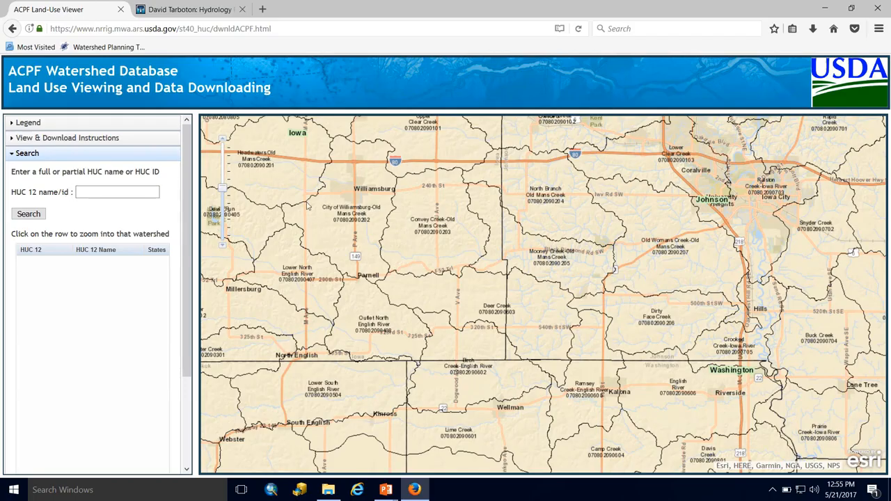
{"action": "left_click", "coordinate": [105, 192]}
{"action": "left_click", "coordinate": [42, 217]}
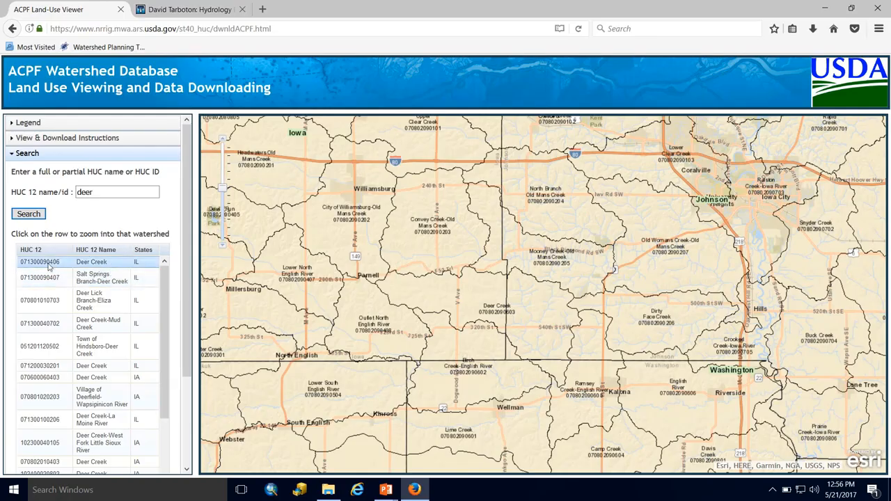
{"action": "scroll", "coordinate": [139, 290], "scroll_direction": "down", "scroll_amount": 5}
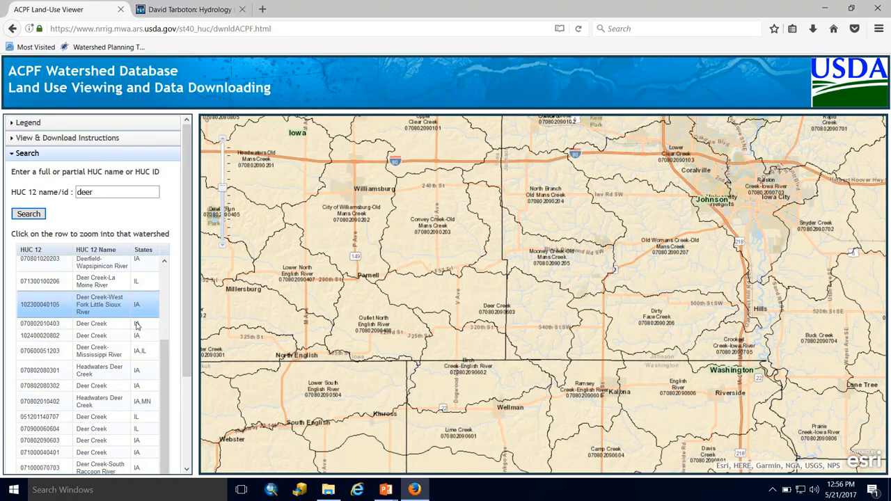
{"action": "scroll", "coordinate": [123, 343], "scroll_direction": "down", "scroll_amount": 2}
{"action": "left_click", "coordinate": [84, 331]}
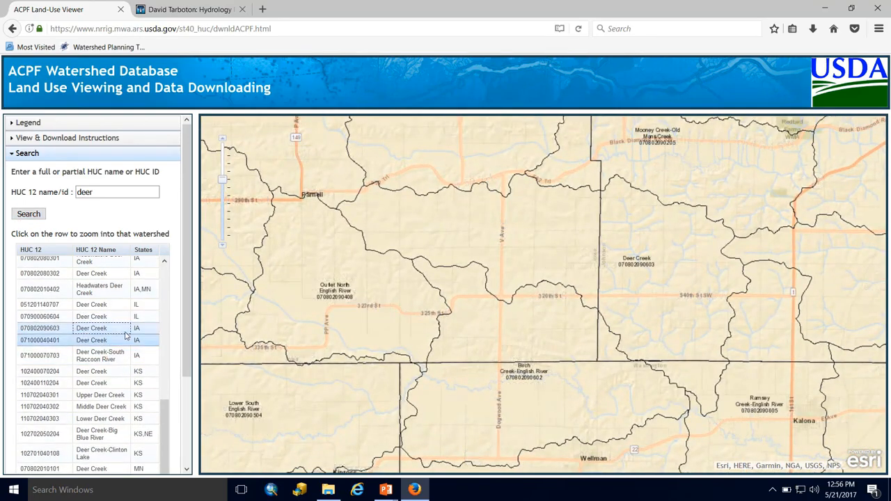
Step: Switch the viewer to View PDF mode and open the Deer Creek watershed's land-use PDF
{"action": "left_click", "coordinate": [49, 139]}
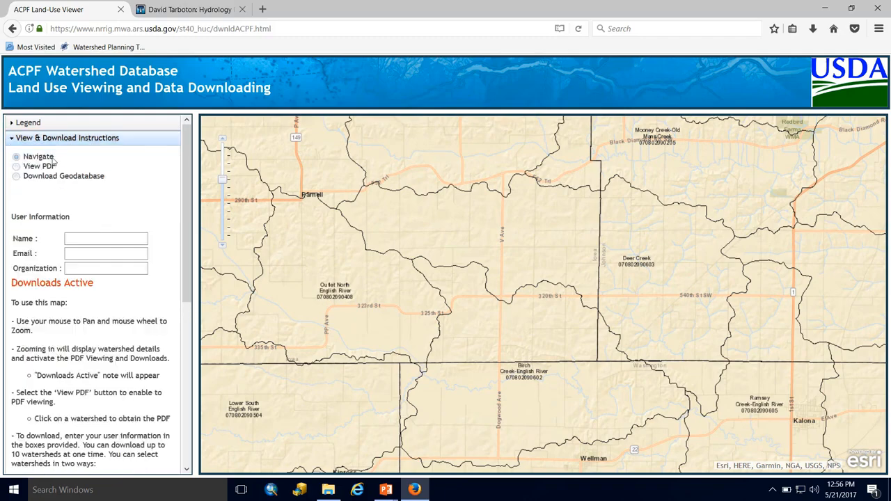
{"action": "left_click_drag", "start_coordinate": [556, 245], "coordinate": [391, 242]}
{"action": "left_click_drag", "start_coordinate": [720, 243], "coordinate": [423, 250]}
{"action": "left_click_drag", "start_coordinate": [254, 259], "coordinate": [641, 250]}
{"action": "left_click_drag", "start_coordinate": [446, 265], "coordinate": [499, 323]}
{"action": "left_click_drag", "start_coordinate": [601, 299], "coordinate": [537, 258]}
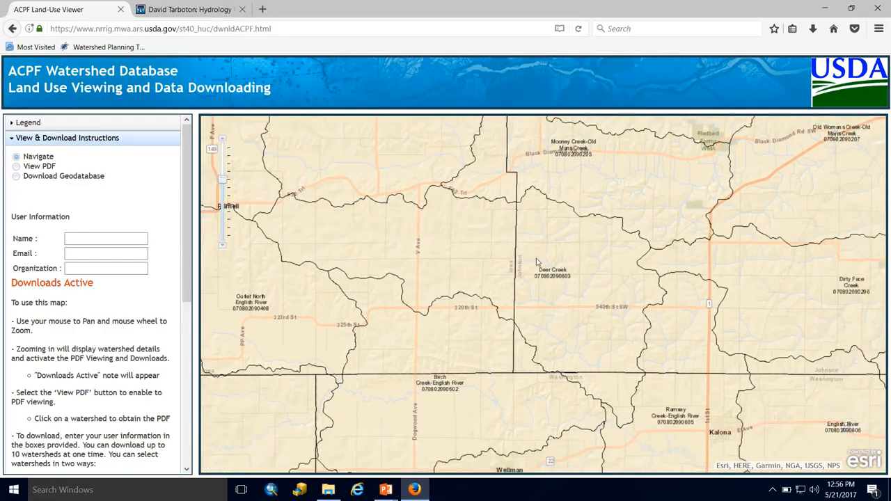
{"action": "left_click", "coordinate": [21, 167]}
{"action": "left_click", "coordinate": [542, 272]}
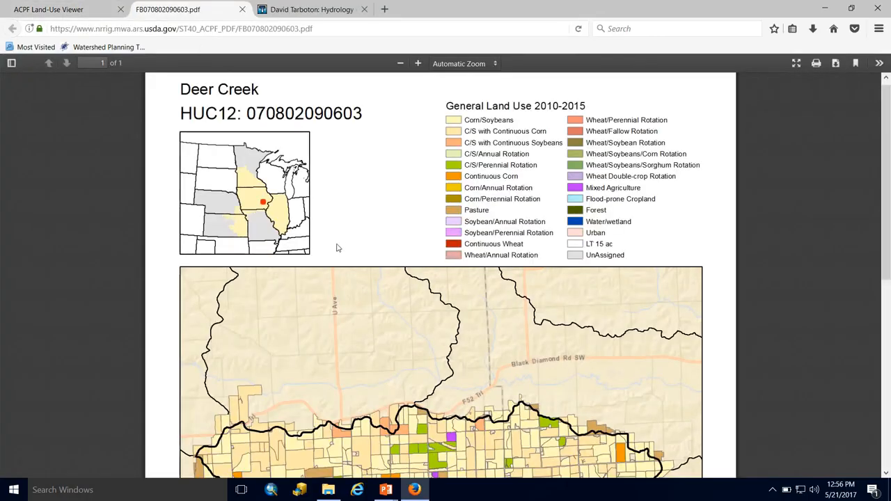
Step: Scroll through the Deer Creek PDF's land-use legend and map
{"action": "scroll", "coordinate": [759, 240], "scroll_direction": "down", "scroll_amount": 2}
{"action": "scroll", "coordinate": [760, 240], "scroll_direction": "down", "scroll_amount": 8}
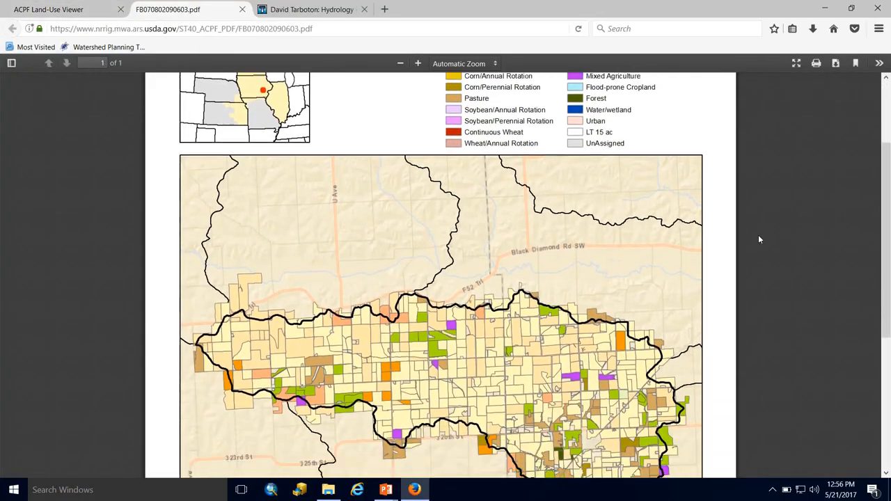
{"action": "scroll", "coordinate": [760, 240], "scroll_direction": "up", "scroll_amount": 10}
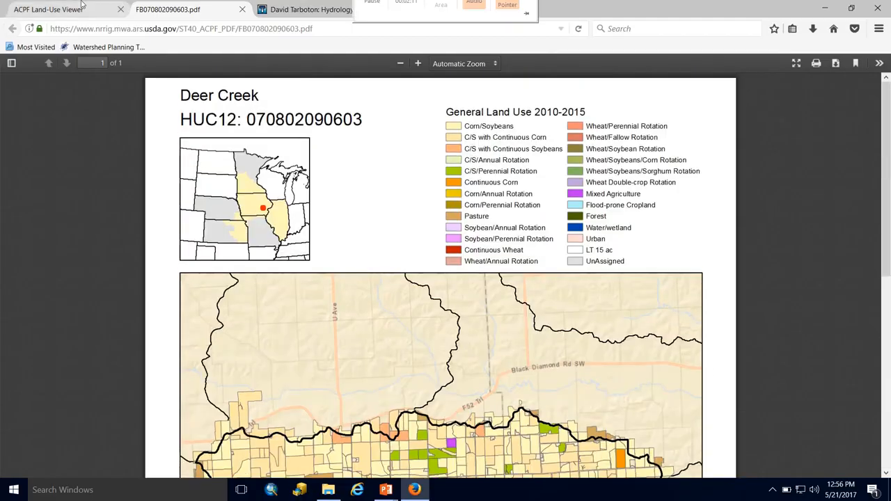
Step: Return to the viewer, switch to Download Geodatabase mode and read the download instructions
{"action": "left_click", "coordinate": [48, 9]}
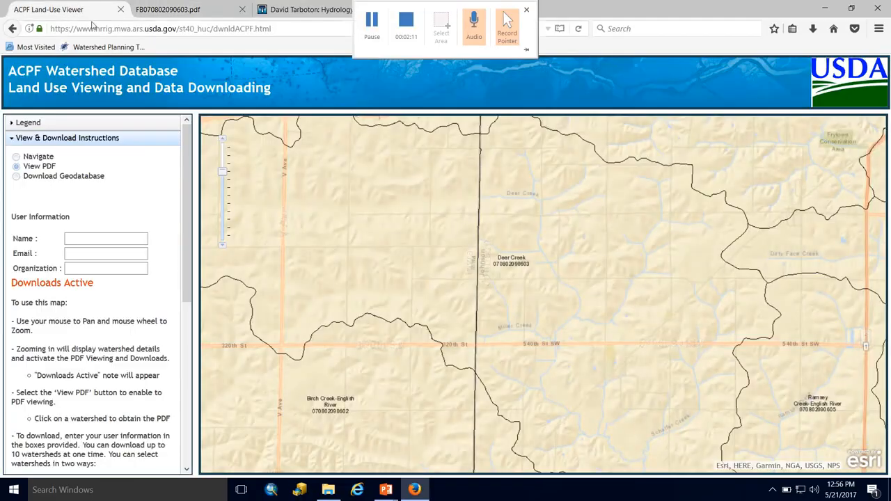
{"action": "left_click", "coordinate": [16, 177]}
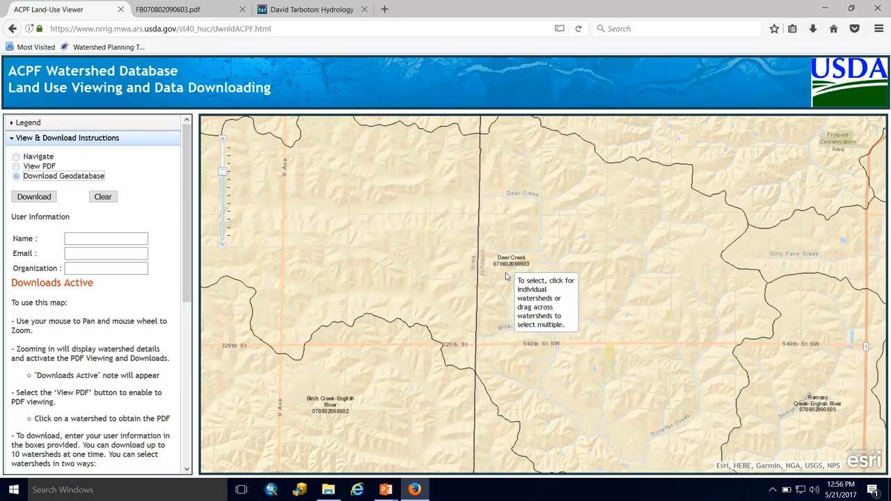
{"action": "scroll", "coordinate": [509, 263], "scroll_direction": "down", "scroll_amount": 1}
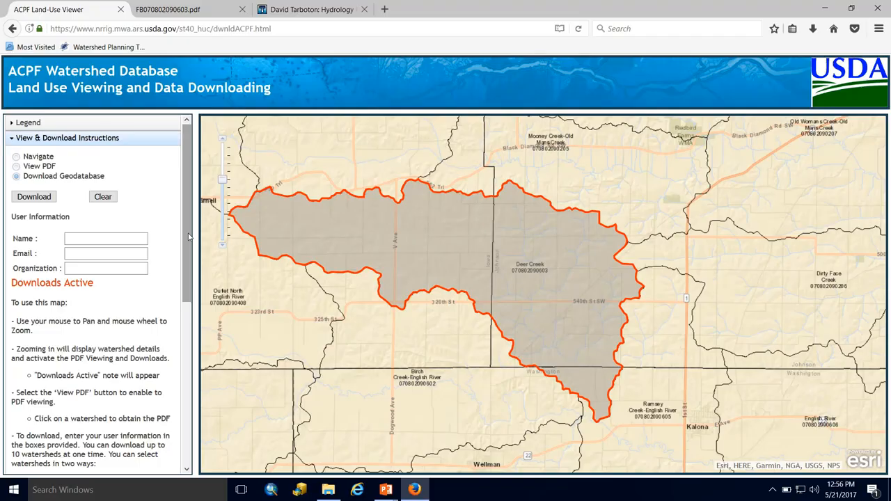
{"action": "left_click_drag", "start_coordinate": [188, 238], "coordinate": [187, 369]}
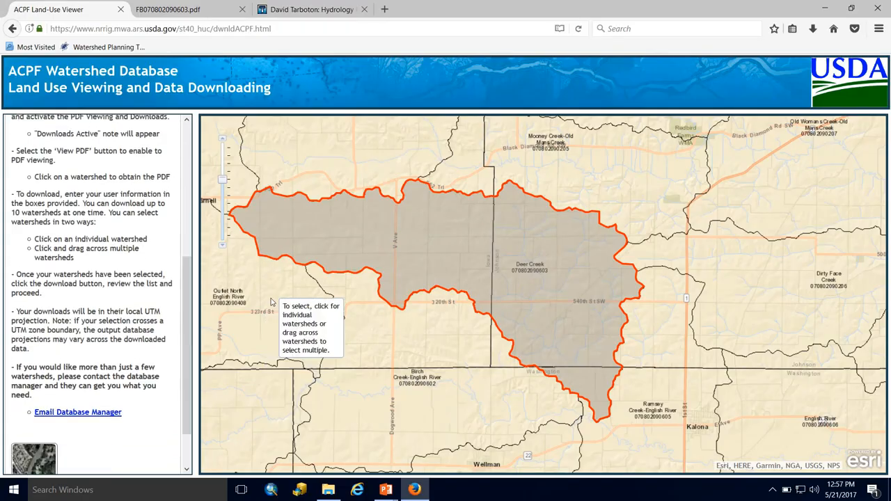
{"action": "scroll", "coordinate": [129, 284], "scroll_direction": "up", "scroll_amount": 6}
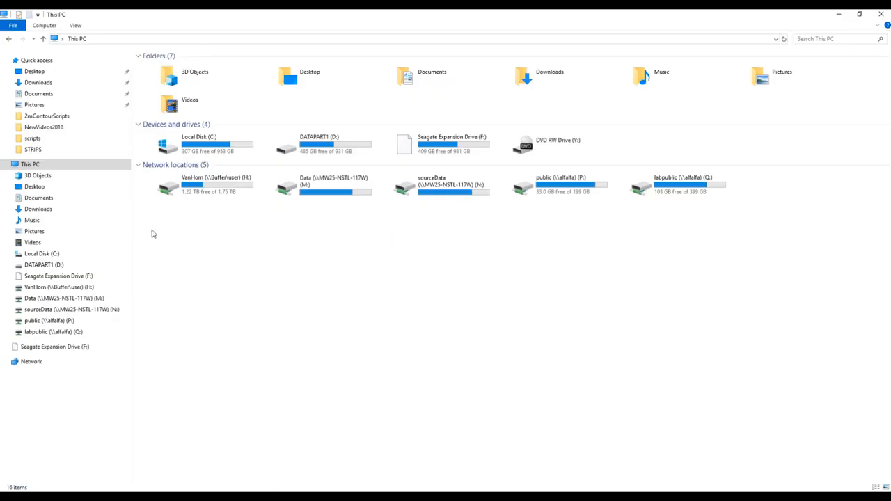
Step: Open the Agricultural Conservation Planning Toolbox user manual PDF in the ACPF_V3 Docs folder on drive C
{"action": "double_click", "coordinate": [197, 148]}
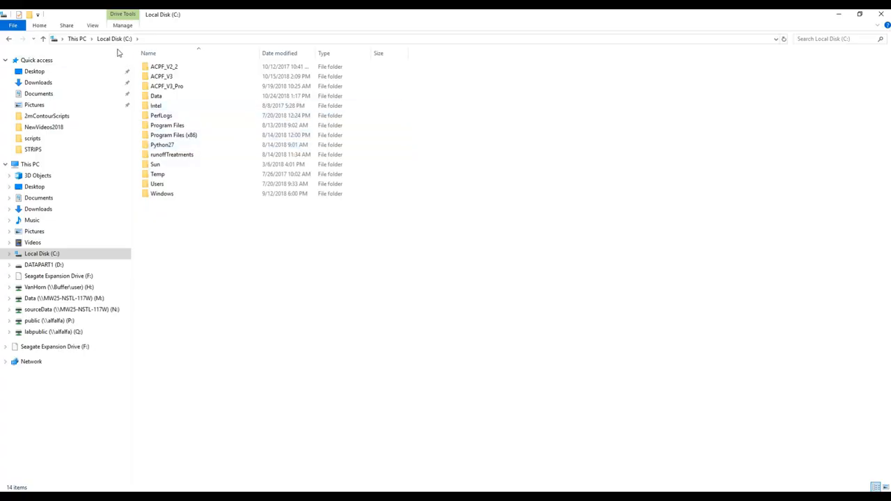
{"action": "double_click", "coordinate": [164, 77]}
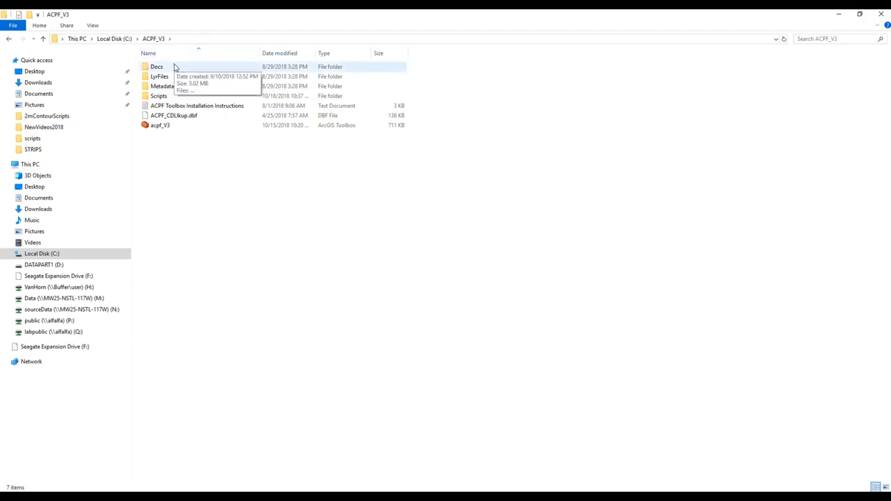
{"action": "double_click", "coordinate": [175, 67]}
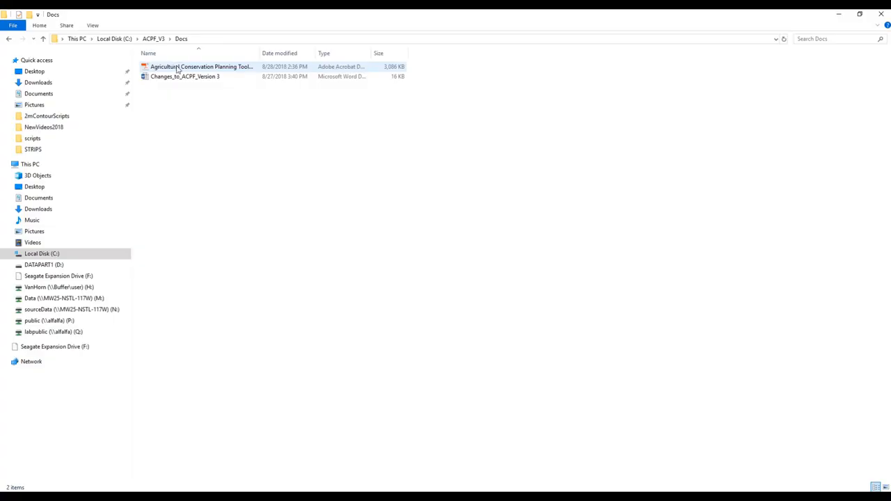
{"action": "double_click", "coordinate": [178, 68]}
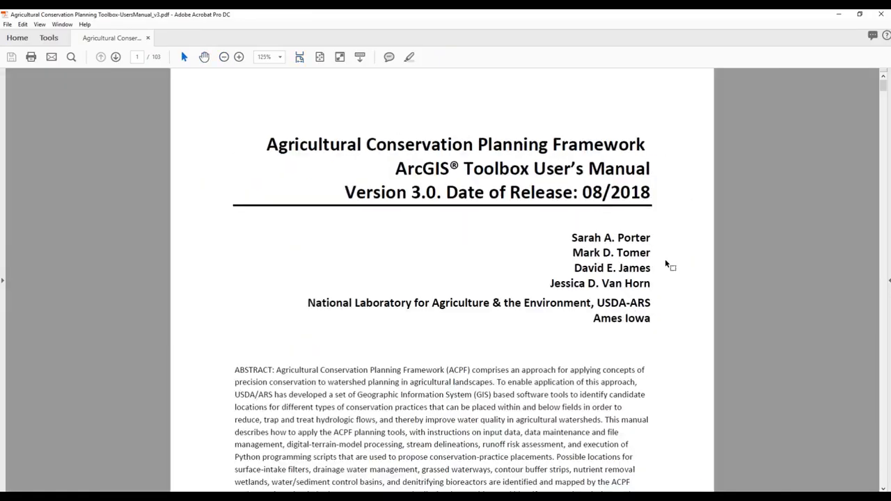
Step: Scroll through the user manual's title page, abstract and table of contents
{"action": "scroll", "coordinate": [288, 231], "scroll_direction": "down", "scroll_amount": 3}
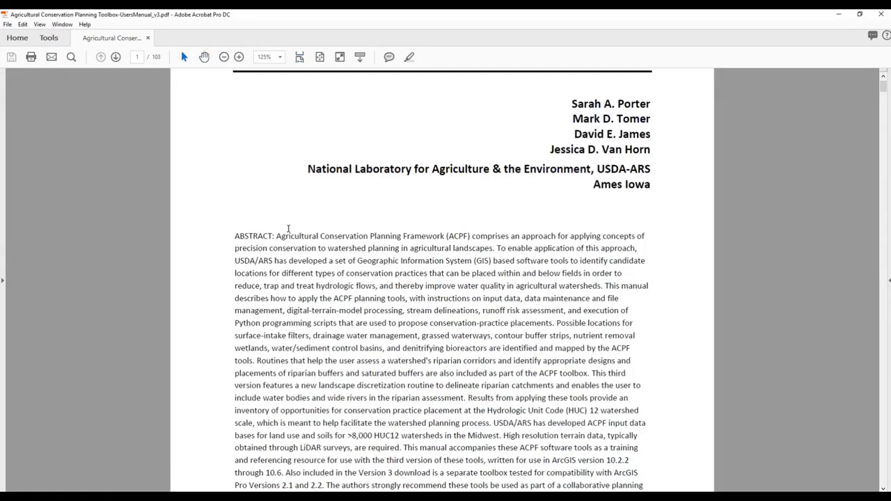
{"action": "scroll", "coordinate": [288, 231], "scroll_direction": "down", "scroll_amount": 2}
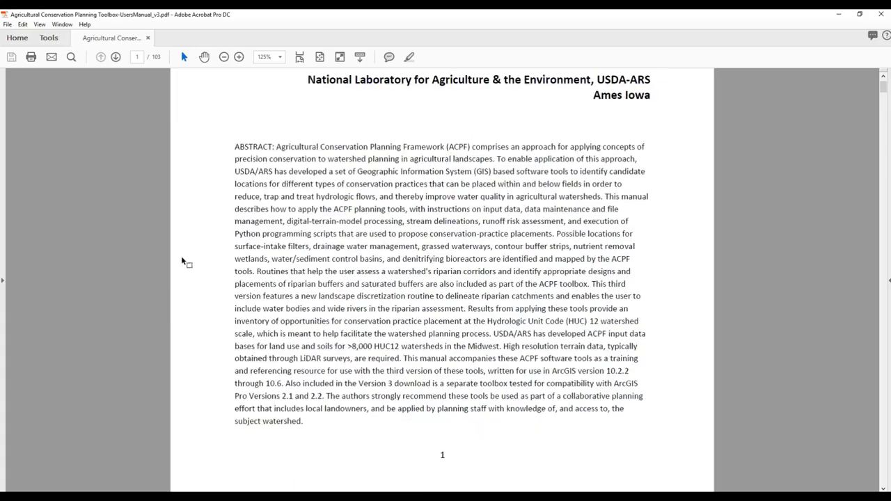
{"action": "scroll", "coordinate": [183, 259], "scroll_direction": "down", "scroll_amount": 10}
{"action": "scroll", "coordinate": [183, 258], "scroll_direction": "down", "scroll_amount": 2}
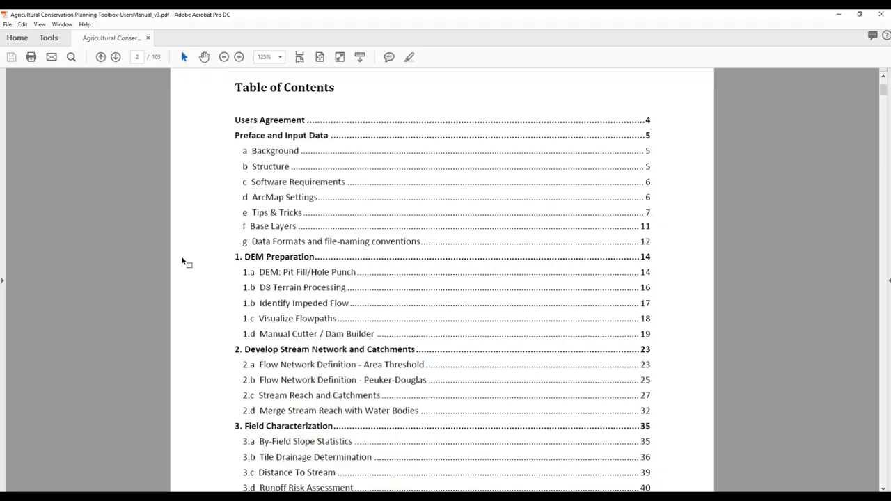
{"action": "scroll", "coordinate": [181, 258], "scroll_direction": "down", "scroll_amount": 4}
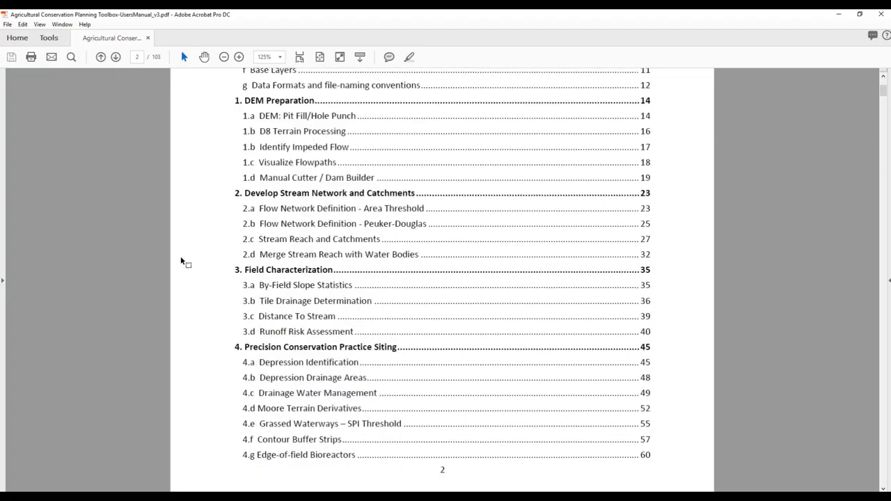
{"action": "scroll", "coordinate": [181, 261], "scroll_direction": "up", "scroll_amount": 1}
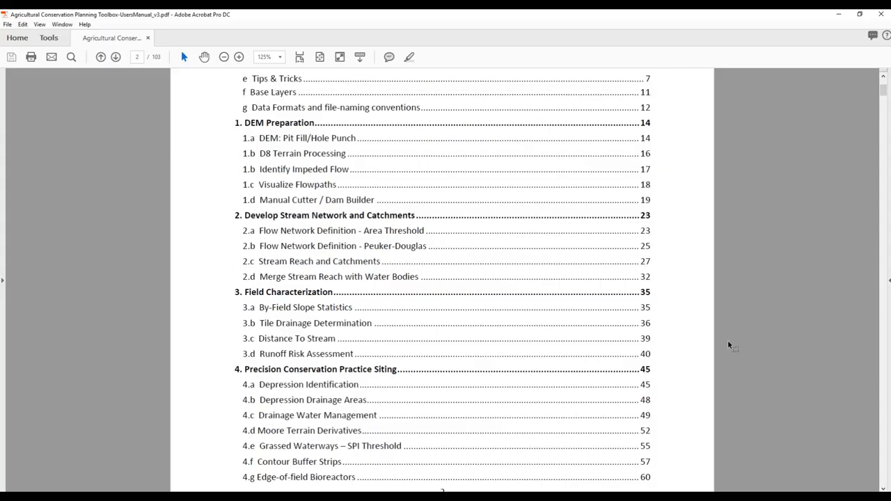
{"action": "scroll", "coordinate": [728, 343], "scroll_direction": "up", "scroll_amount": 20}
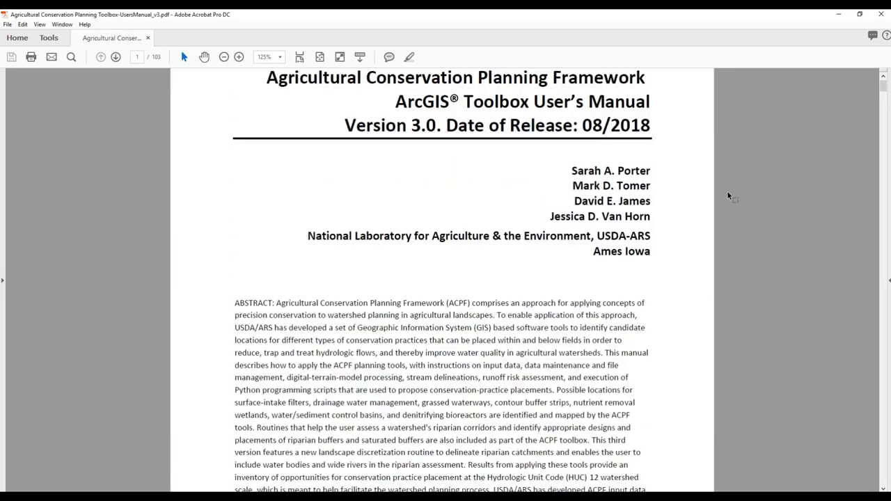
{"action": "scroll", "coordinate": [724, 198], "scroll_direction": "up", "scroll_amount": 3}
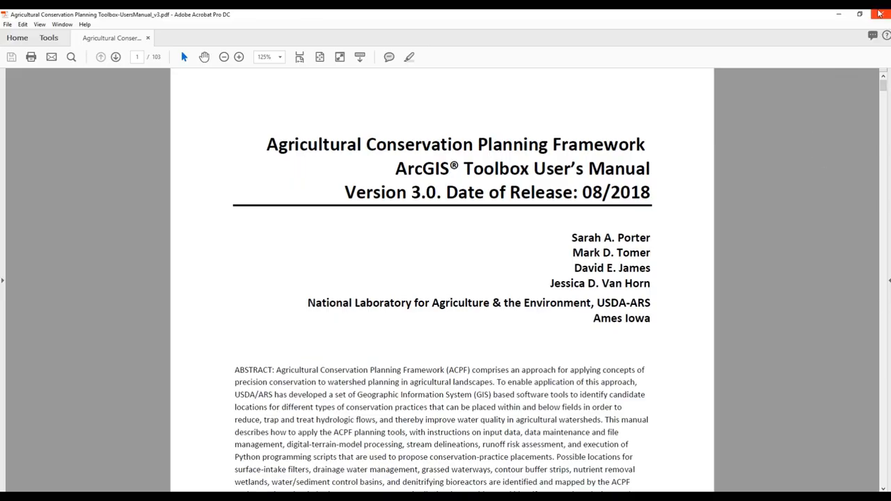
Step: Close the user manual and open the Changes_to_ACPF_Version 3 document
{"action": "left_click", "coordinate": [879, 14]}
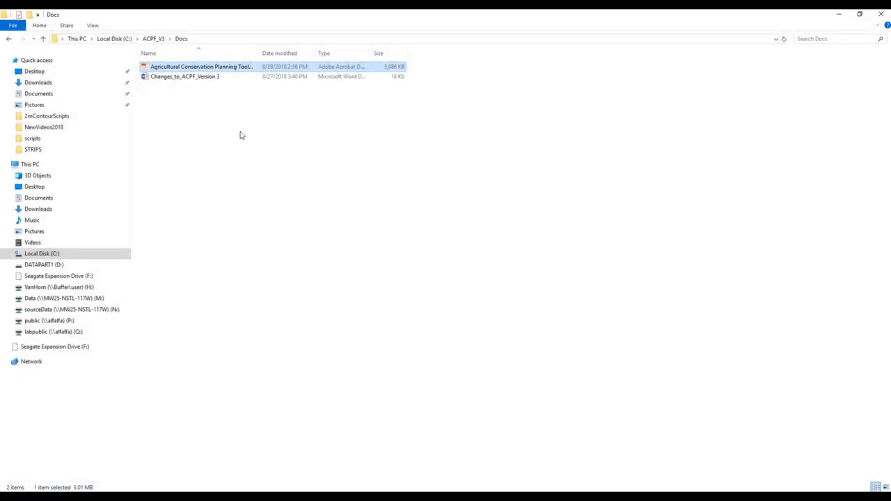
{"action": "double_click", "coordinate": [165, 78]}
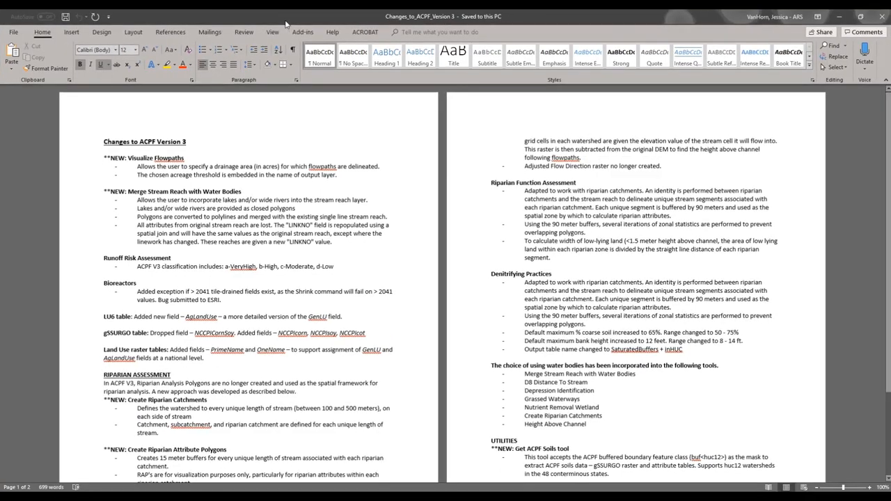
Step: Scroll through the Changes to ACPF Version 3 document and close it
{"action": "scroll", "coordinate": [352, 262], "scroll_direction": "down", "scroll_amount": 2}
{"action": "scroll", "coordinate": [351, 261], "scroll_direction": "down", "scroll_amount": 2}
{"action": "scroll", "coordinate": [351, 262], "scroll_direction": "up", "scroll_amount": 4}
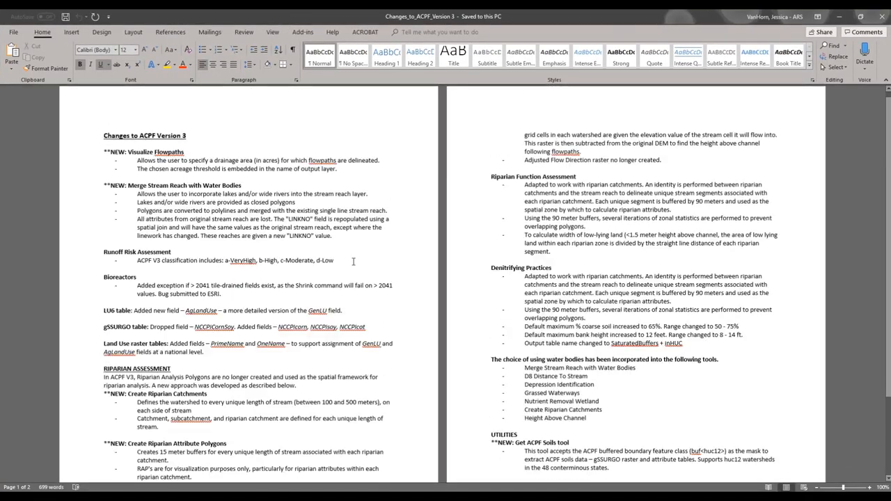
{"action": "left_click", "coordinate": [882, 16]}
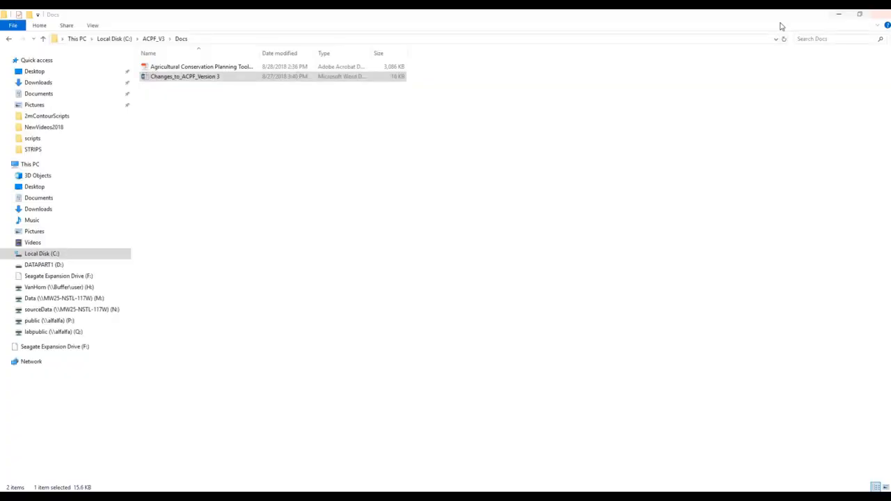
Step: Browse the layer files in the LyrFiles folder of ACPF_V3
{"action": "left_click", "coordinate": [155, 40]}
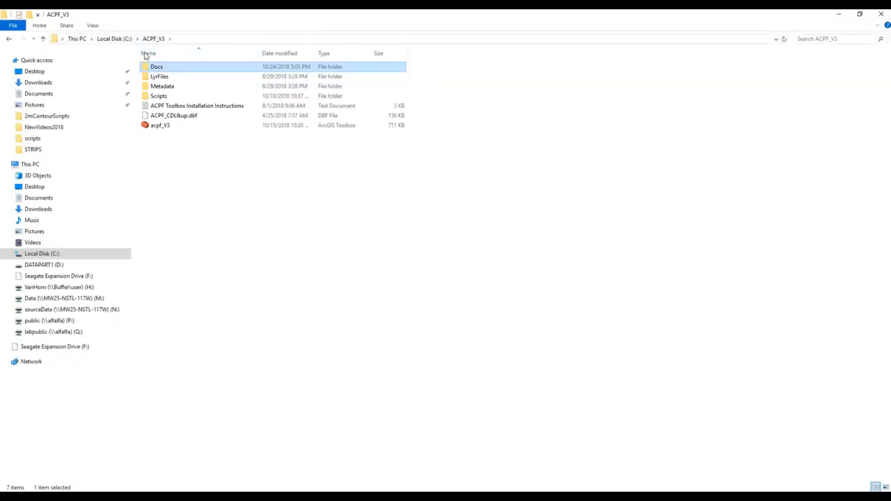
{"action": "double_click", "coordinate": [165, 78]}
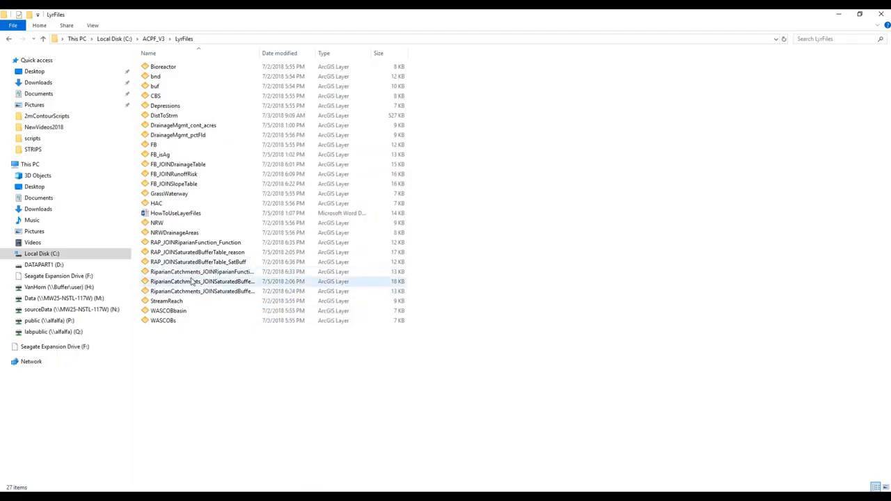
{"action": "left_click", "coordinate": [154, 39]}
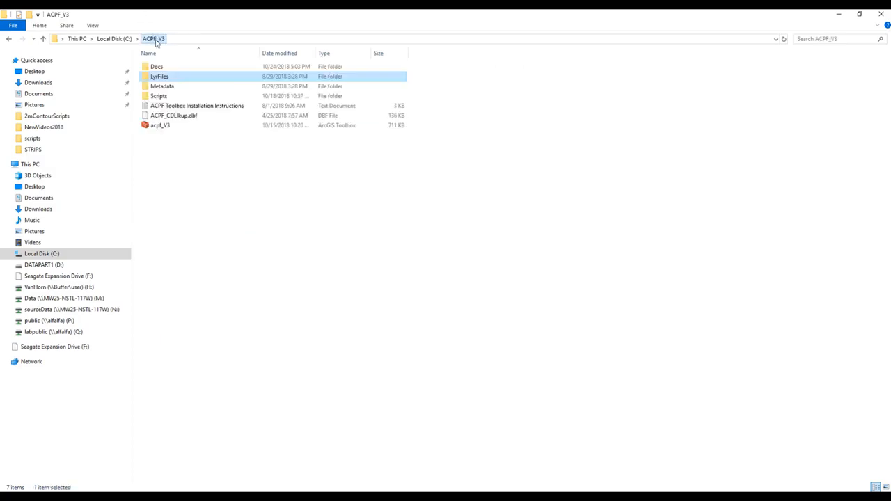
Step: Open the meta2017_bnd_featureClass metadata PDF from the ACPF_V3 Metadata folder
{"action": "double_click", "coordinate": [162, 86]}
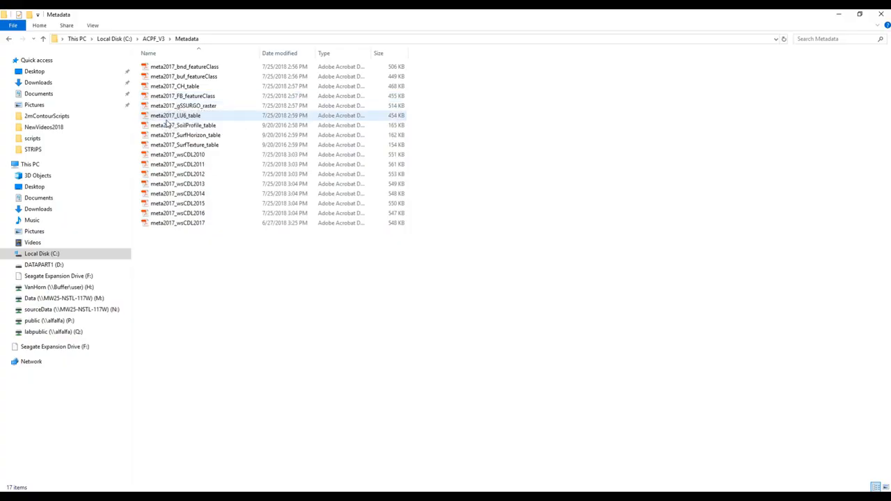
{"action": "left_click", "coordinate": [162, 67]}
{"action": "double_click", "coordinate": [163, 67]}
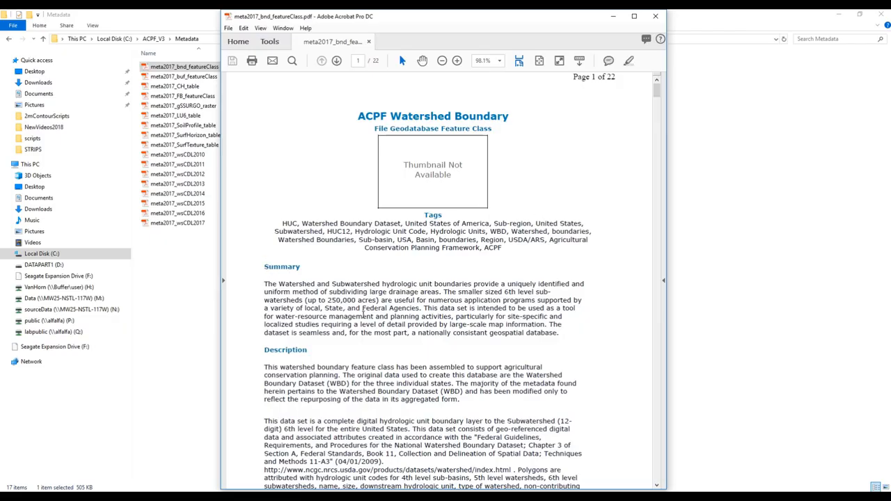
Step: Scroll through the watershed boundary metadata document and close it
{"action": "scroll", "coordinate": [419, 324], "scroll_direction": "down", "scroll_amount": 5}
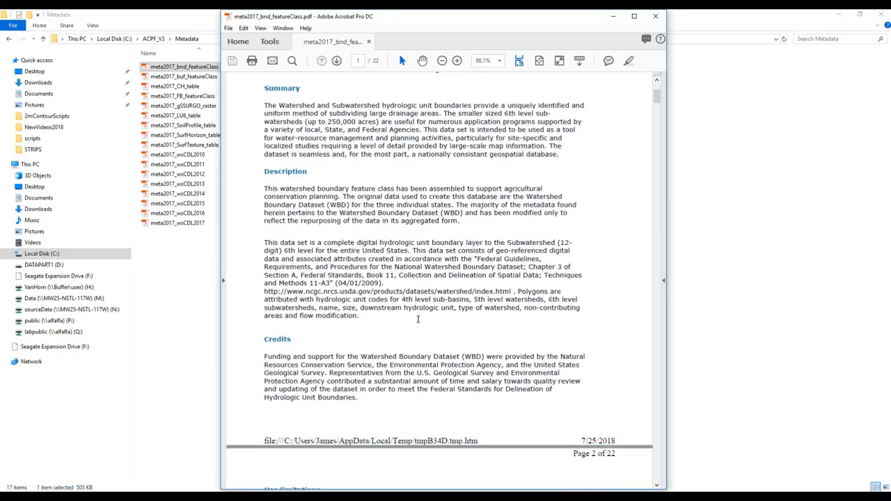
{"action": "scroll", "coordinate": [376, 329], "scroll_direction": "down", "scroll_amount": 3}
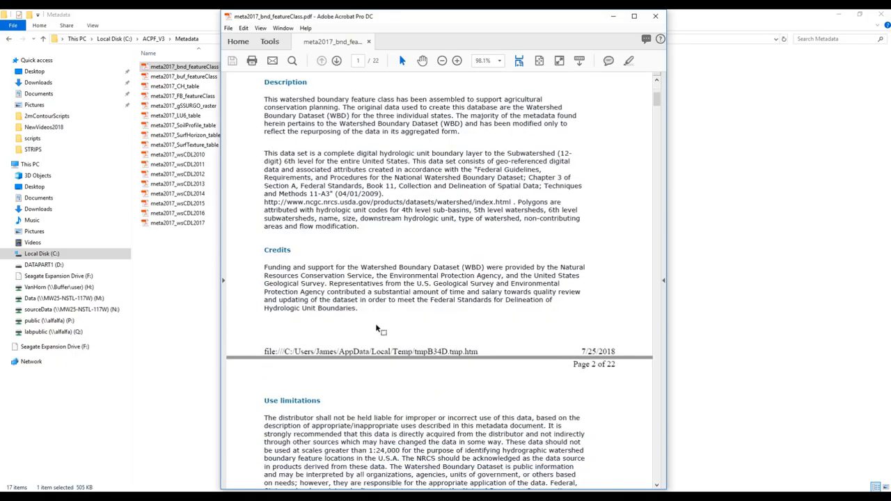
{"action": "scroll", "coordinate": [331, 287], "scroll_direction": "down", "scroll_amount": 7}
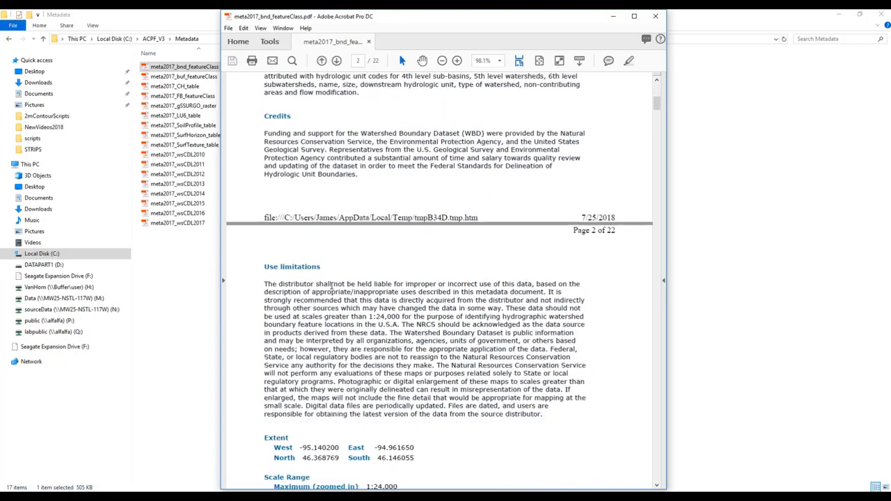
{"action": "scroll", "coordinate": [331, 287], "scroll_direction": "down", "scroll_amount": 12}
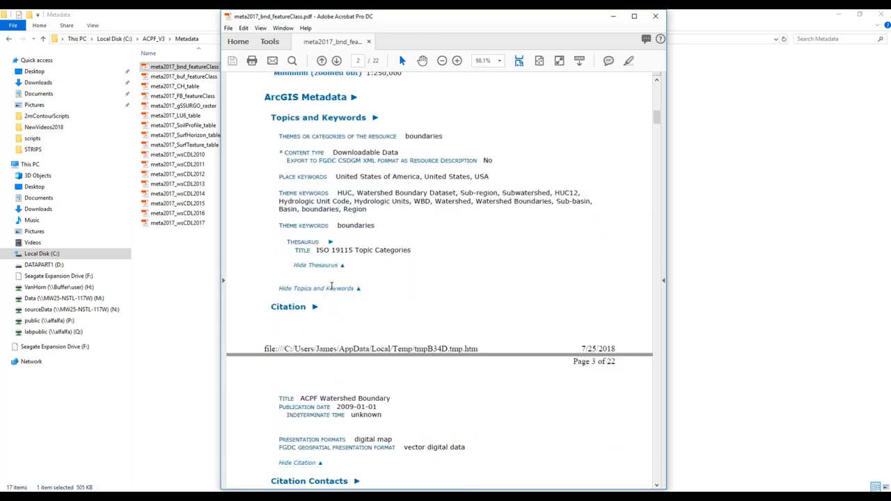
{"action": "scroll", "coordinate": [421, 270], "scroll_direction": "down", "scroll_amount": 7}
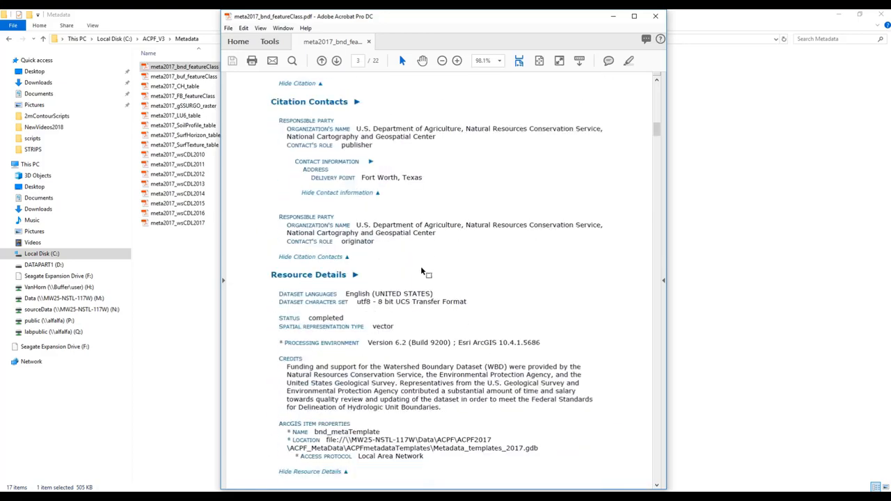
{"action": "scroll", "coordinate": [421, 270], "scroll_direction": "down", "scroll_amount": 18}
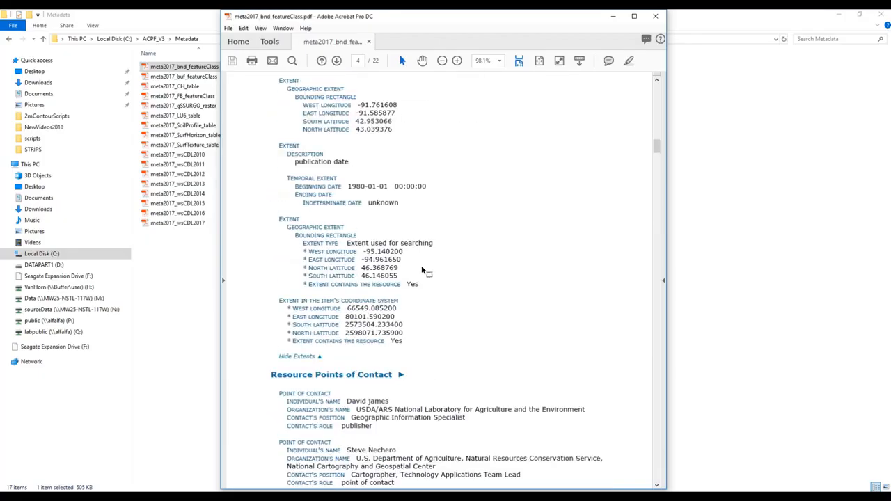
{"action": "scroll", "coordinate": [438, 277], "scroll_direction": "down", "scroll_amount": 7}
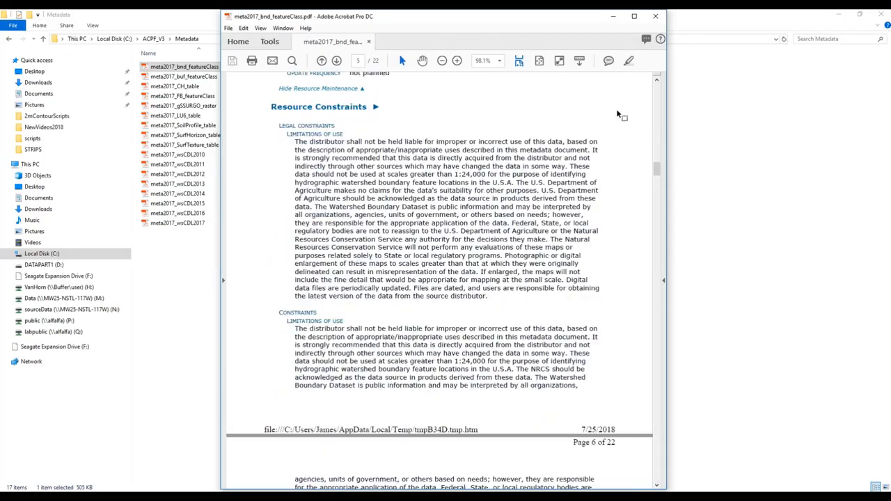
{"action": "left_click", "coordinate": [654, 16]}
Step: Browse the Python scripts in the ACPF_V3 Scripts folder and its Utilities subfolder
{"action": "left_click", "coordinate": [160, 38]}
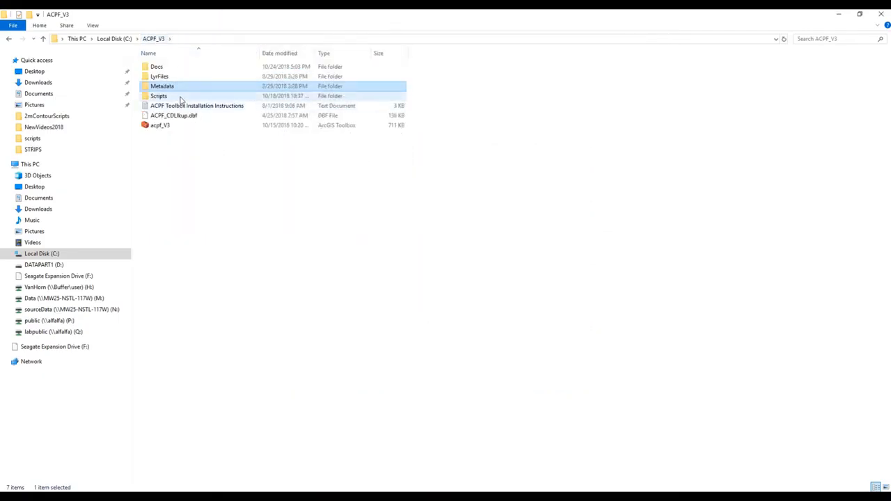
{"action": "double_click", "coordinate": [180, 97]}
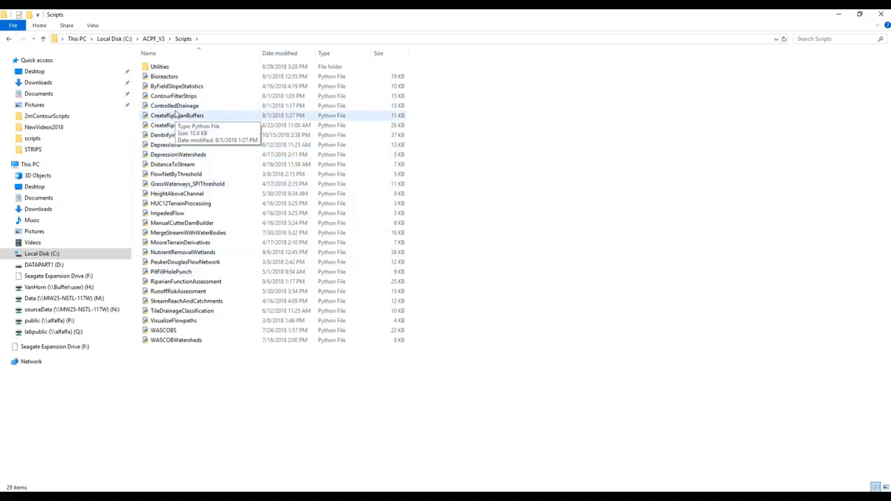
{"action": "double_click", "coordinate": [156, 66]}
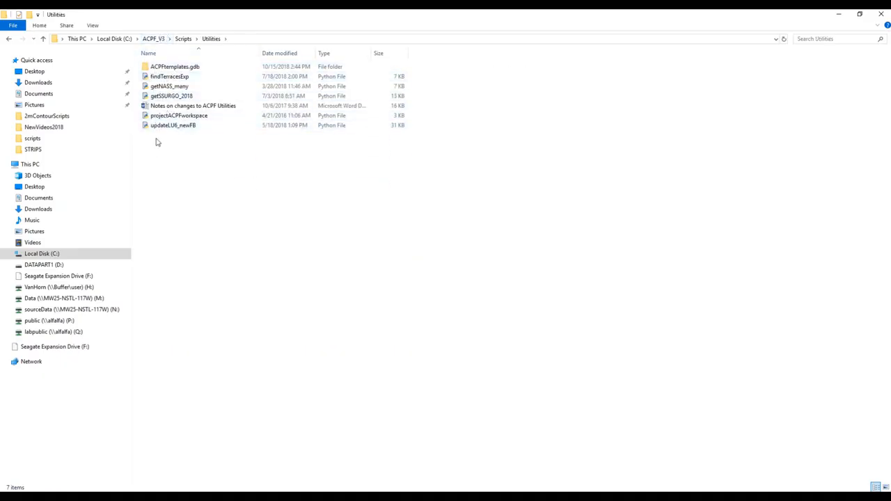
{"action": "left_click", "coordinate": [183, 38]}
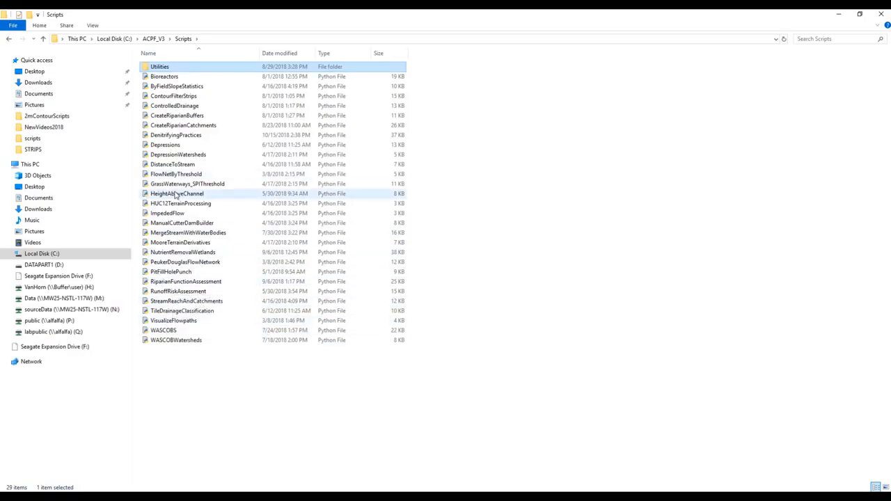
{"action": "left_click", "coordinate": [155, 39]}
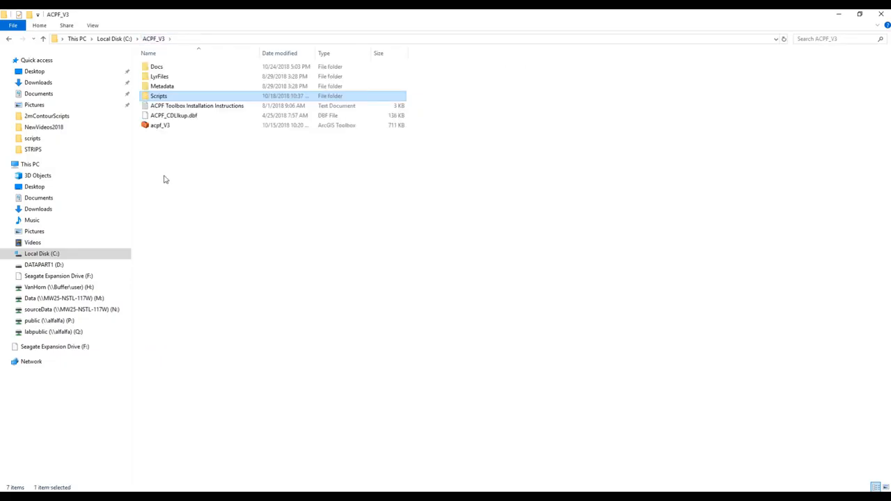
Step: Open and read the ACPF Toolbox Installation Instructions text file, then close it
{"action": "double_click", "coordinate": [188, 107]}
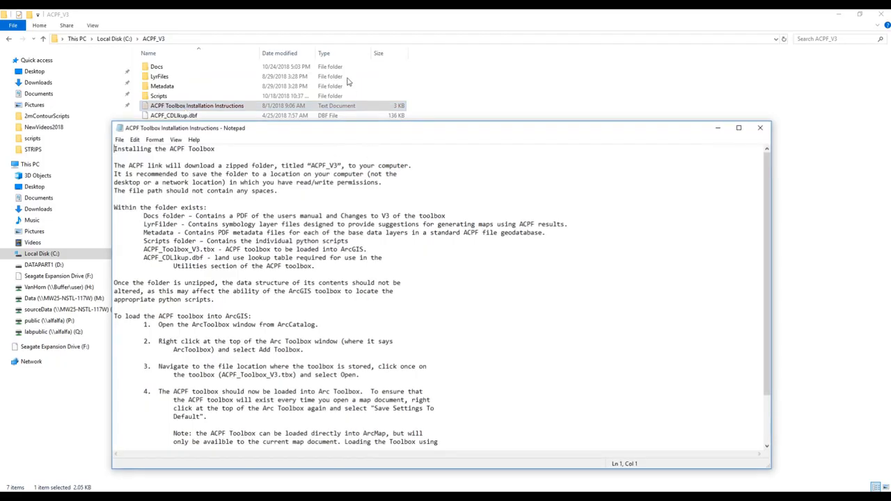
{"action": "left_click_drag", "start_coordinate": [367, 130], "coordinate": [350, 62]}
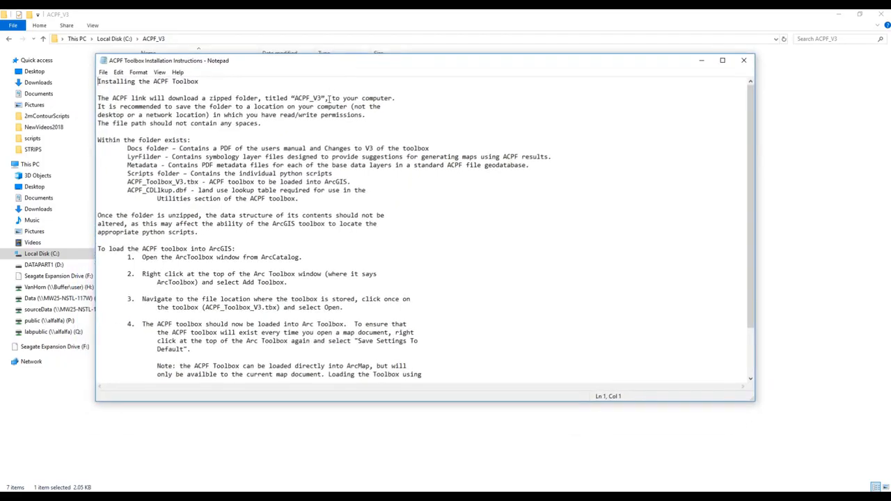
{"action": "scroll", "coordinate": [285, 139], "scroll_direction": "down", "scroll_amount": 3}
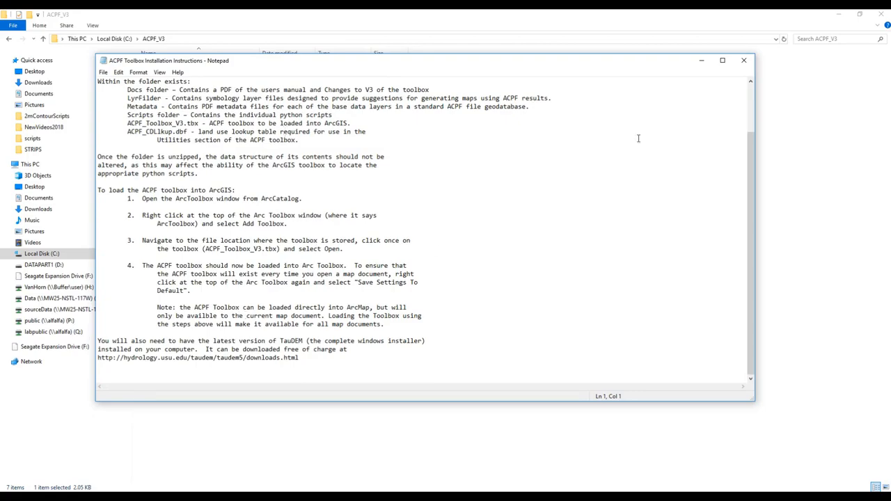
{"action": "scroll", "coordinate": [678, 142], "scroll_direction": "up", "scroll_amount": 3}
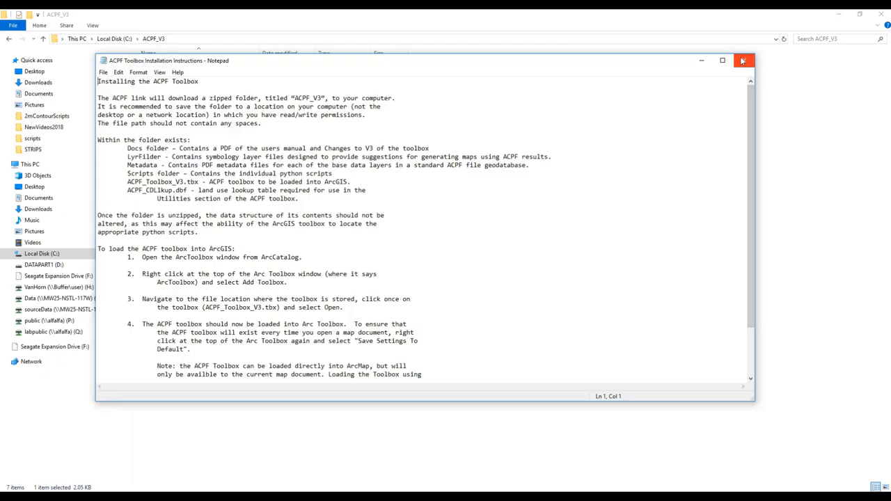
{"action": "left_click", "coordinate": [742, 62]}
Step: Open the ACPF_data folder on drive C and select the acpf070802050503.gdb geodatabase
{"action": "left_click", "coordinate": [189, 144]}
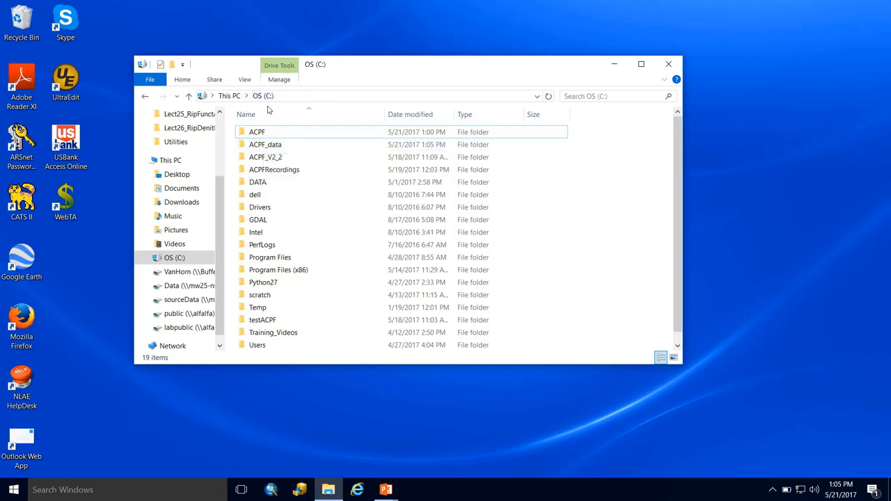
{"action": "double_click", "coordinate": [264, 146]}
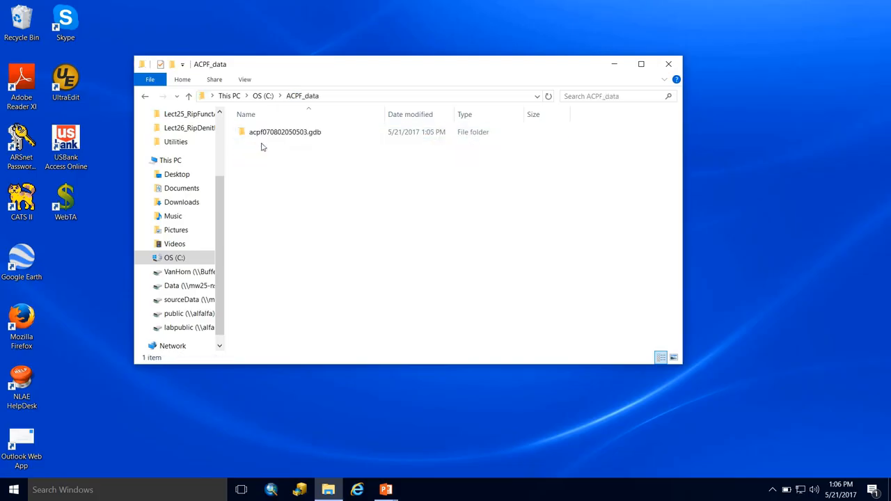
{"action": "left_click", "coordinate": [265, 135]}
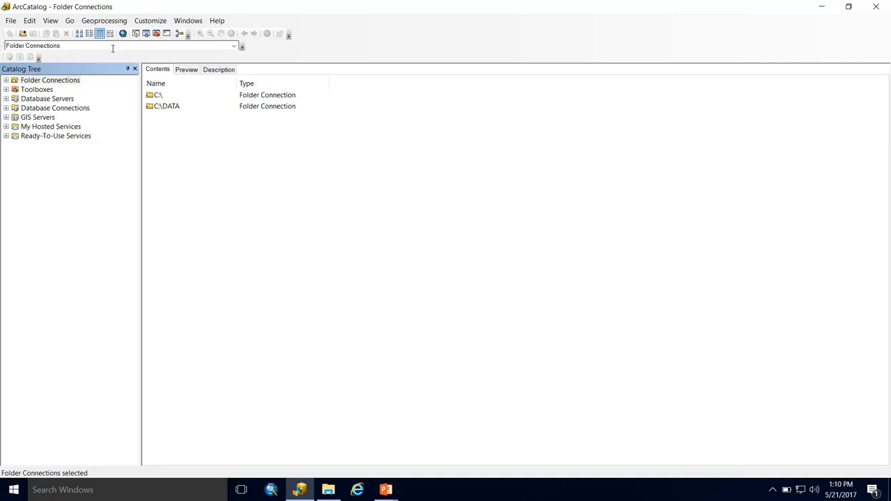
Step: Open the geoprocessing Environment Settings, review the Current and Scratch Workspace paths, and close the dialog
{"action": "left_click", "coordinate": [105, 22]}
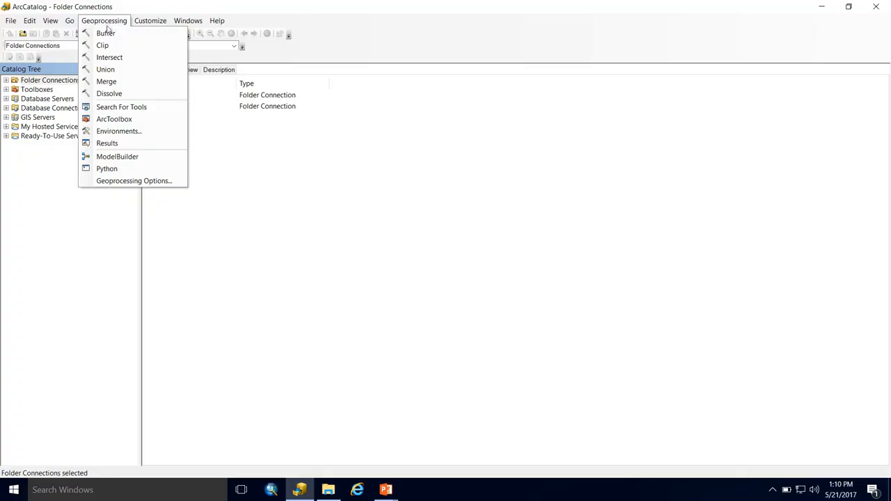
{"action": "left_click", "coordinate": [120, 130]}
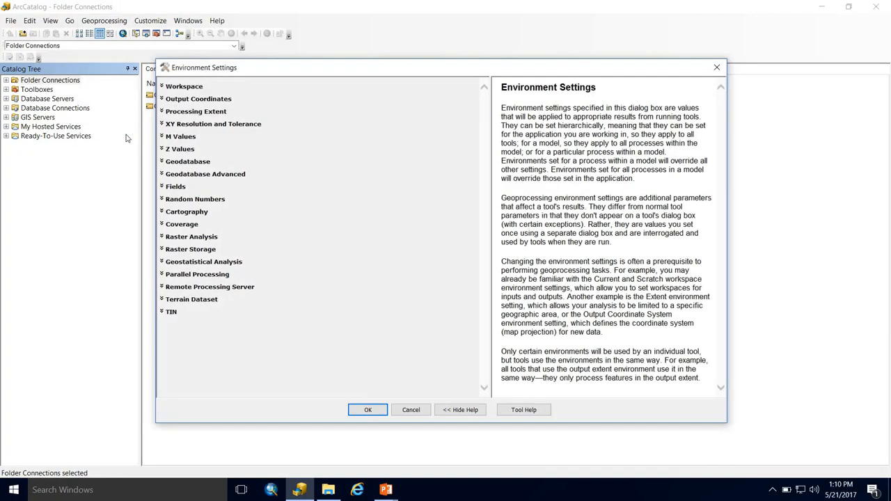
{"action": "left_click", "coordinate": [186, 86]}
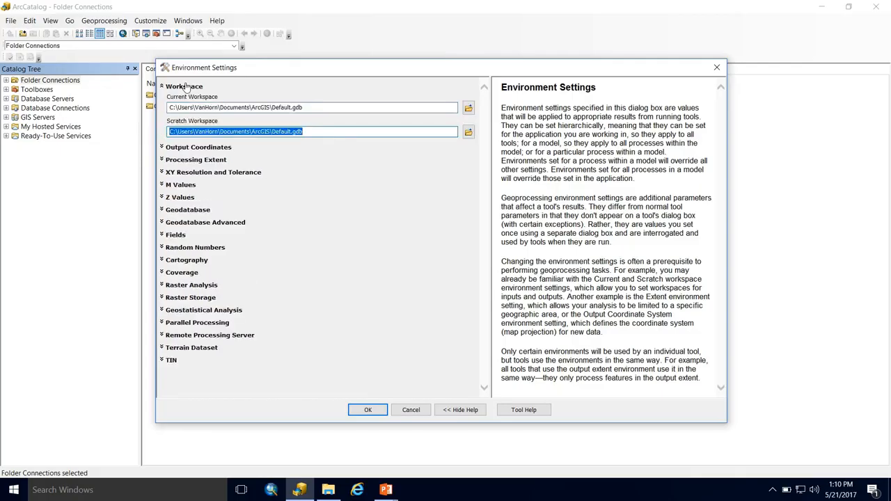
{"action": "left_click", "coordinate": [316, 109]}
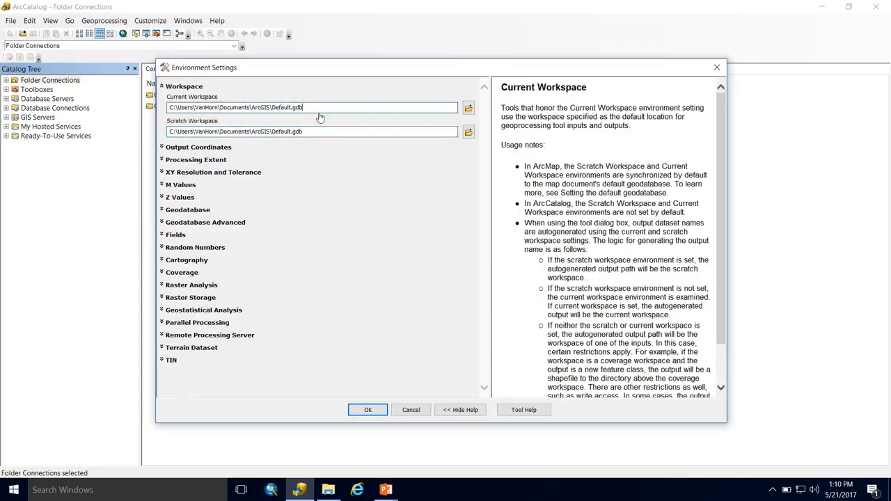
{"action": "left_click", "coordinate": [311, 132]}
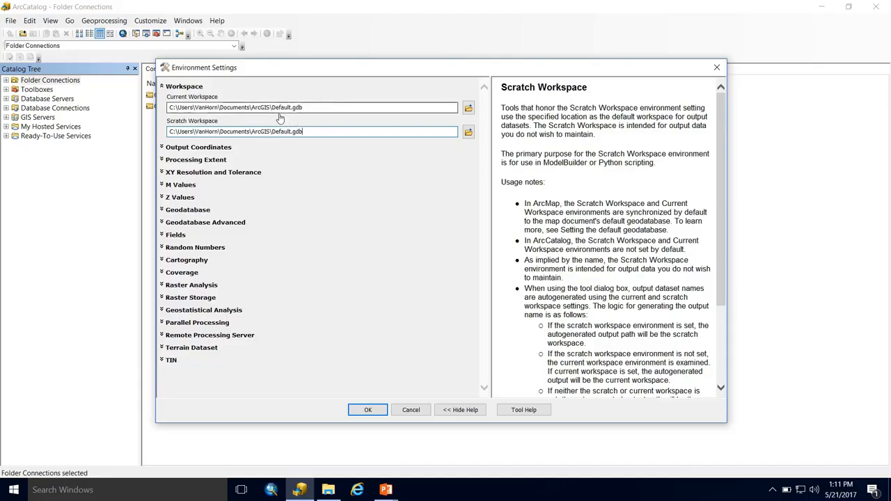
{"action": "left_click", "coordinate": [469, 109]}
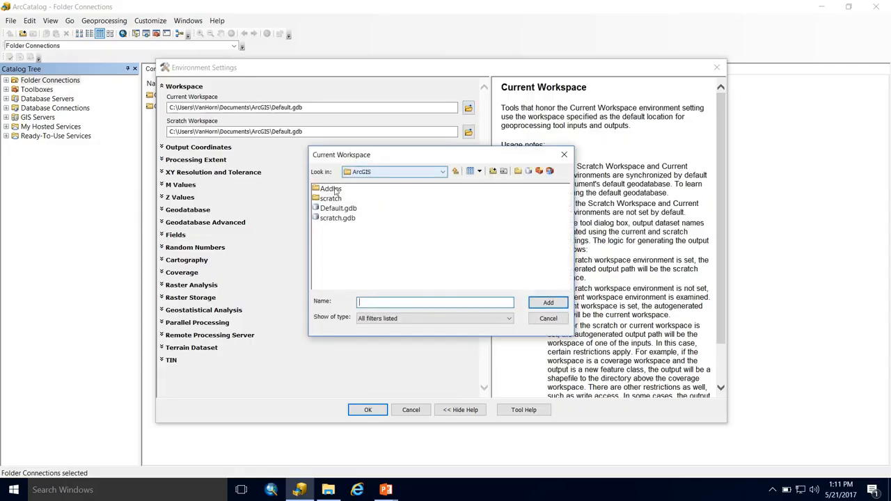
{"action": "left_click", "coordinate": [564, 157]}
{"action": "left_click", "coordinate": [278, 122]}
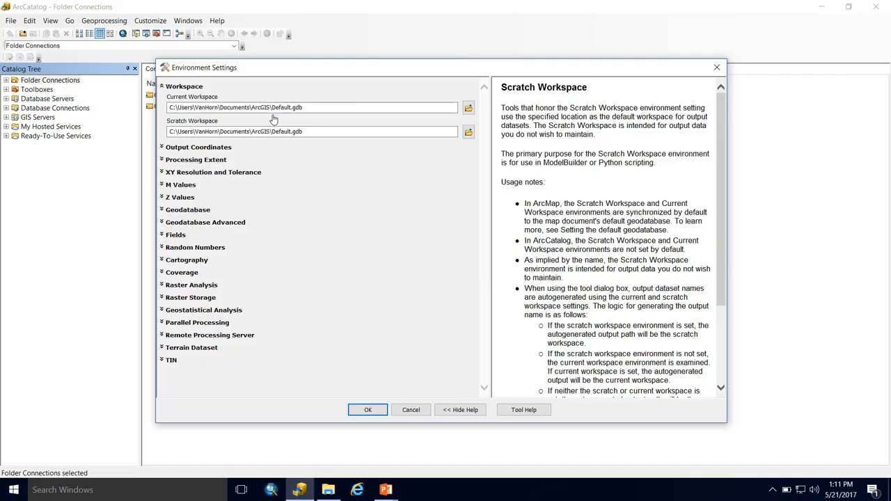
{"action": "left_click", "coordinate": [172, 109]}
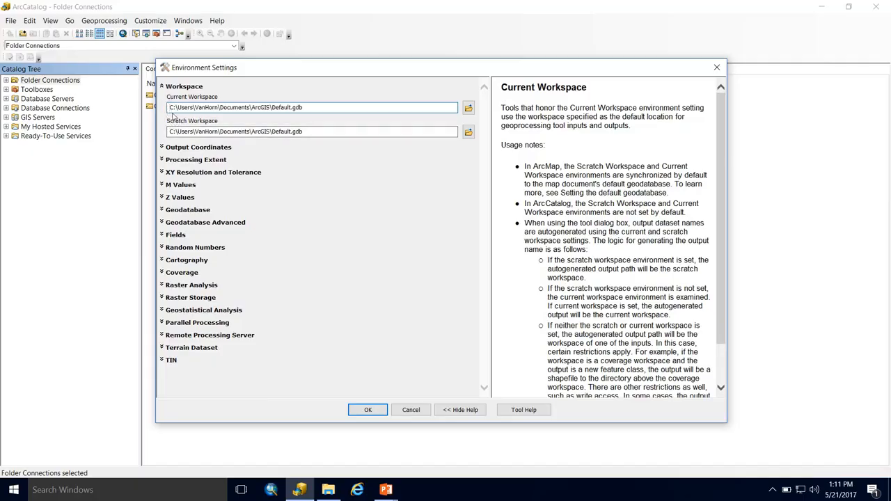
{"action": "left_click", "coordinate": [368, 409]}
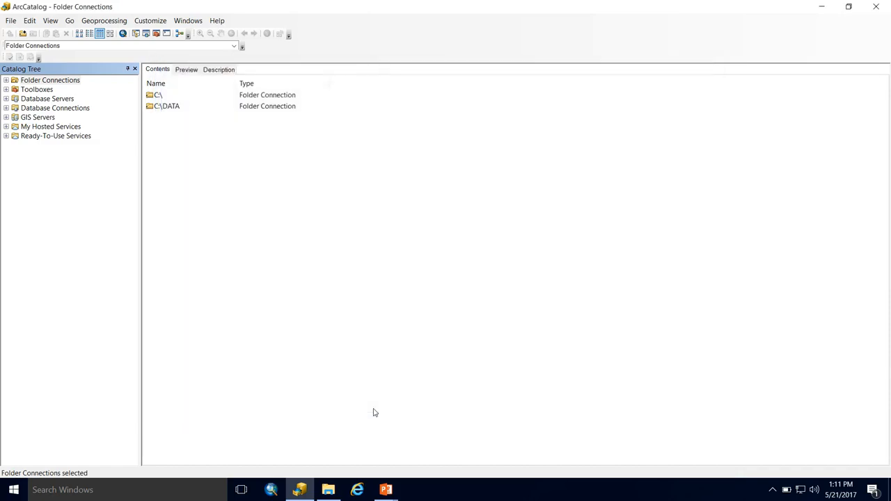
Step: Enable overwriting the outputs of geoprocessing operations in the Geoprocessing Options and apply
{"action": "left_click", "coordinate": [107, 22]}
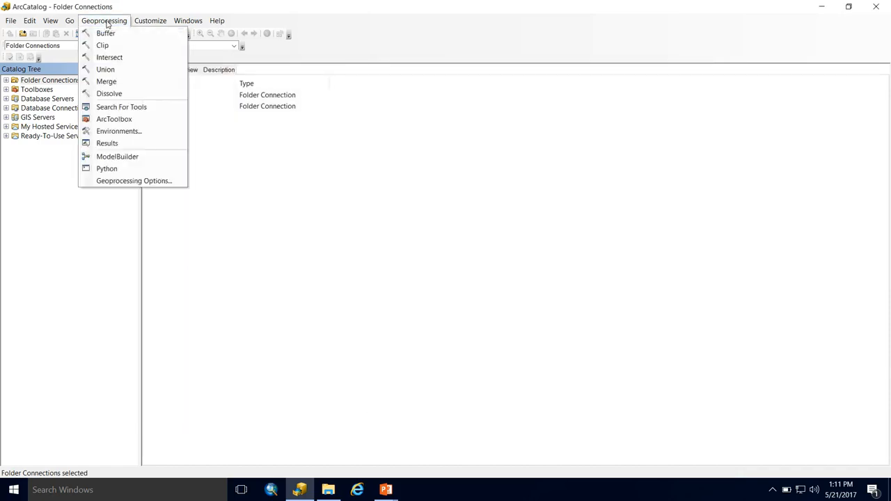
{"action": "left_click", "coordinate": [119, 181]}
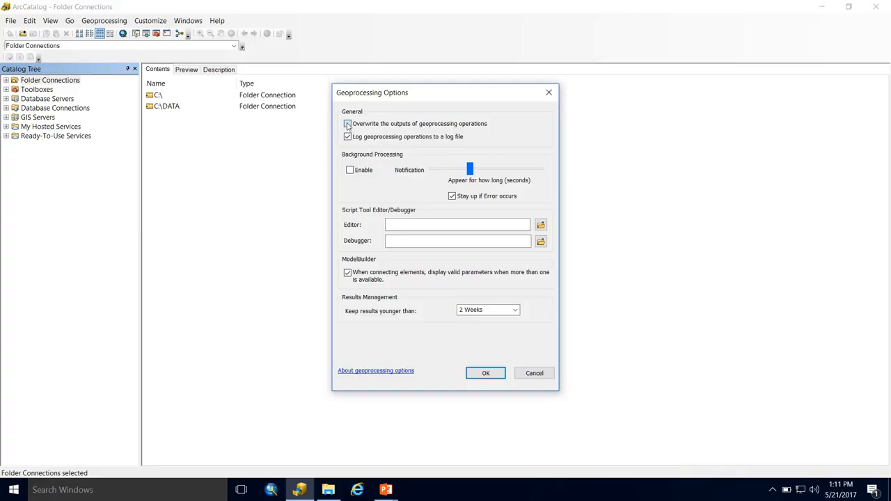
{"action": "left_click", "coordinate": [348, 124]}
{"action": "left_click", "coordinate": [486, 373]}
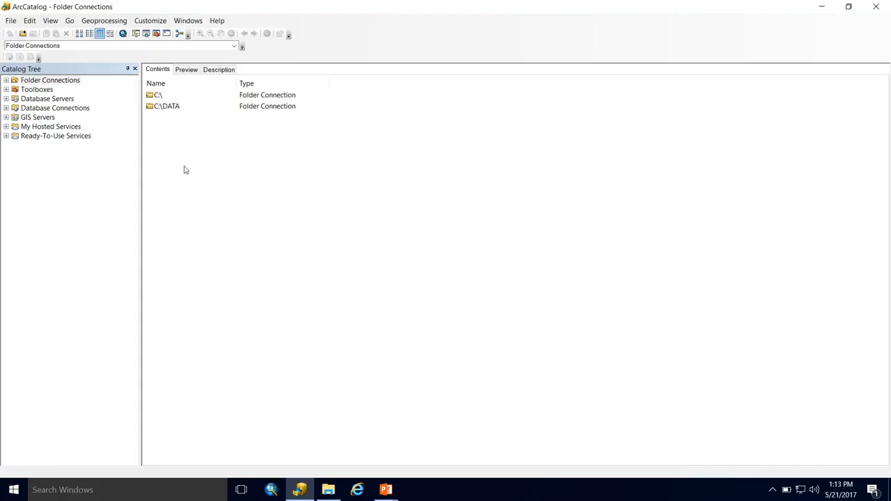
Step: Open ArcToolbox and add the ACPF_Toolbox_V2_1.tbx toolbox from the C:\ACPF\ACPF_V2_1 folder
{"action": "left_click", "coordinate": [156, 33]}
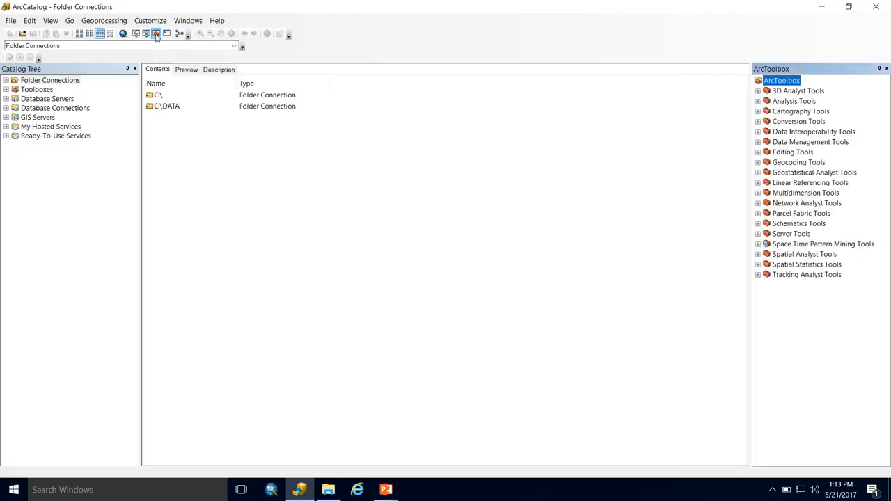
{"action": "left_click_drag", "start_coordinate": [830, 69], "coordinate": [879, 269]}
{"action": "right_click", "coordinate": [857, 88]}
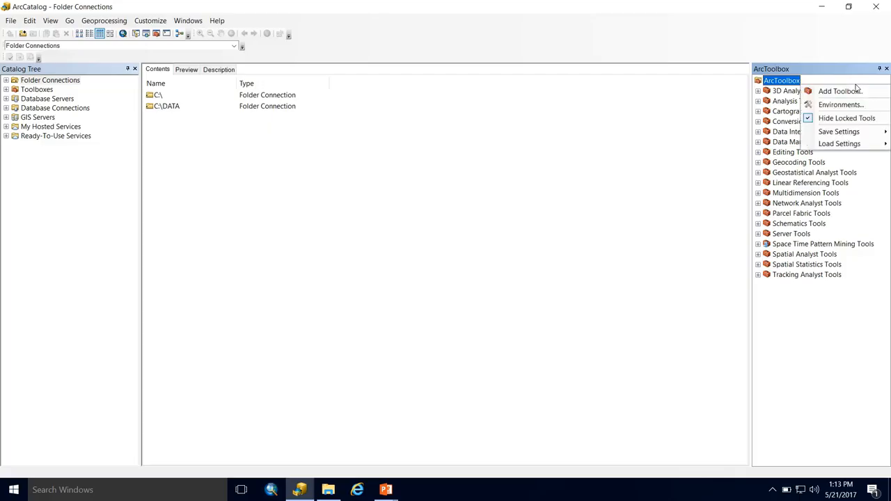
{"action": "left_click", "coordinate": [843, 91]}
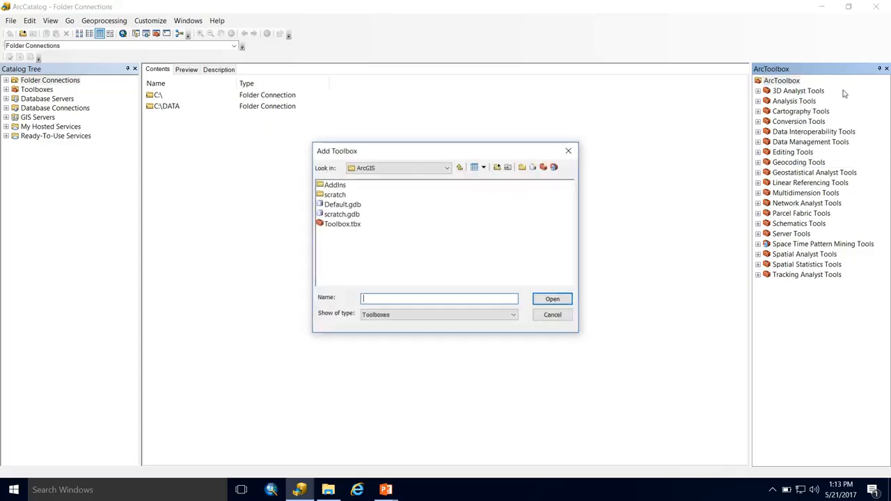
{"action": "left_click", "coordinate": [460, 169]}
{"action": "left_click", "coordinate": [392, 167]}
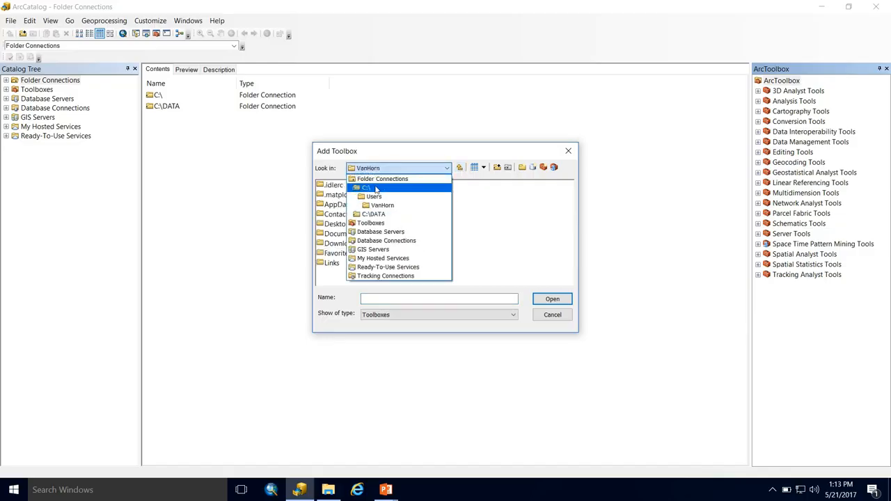
{"action": "left_click", "coordinate": [376, 189]}
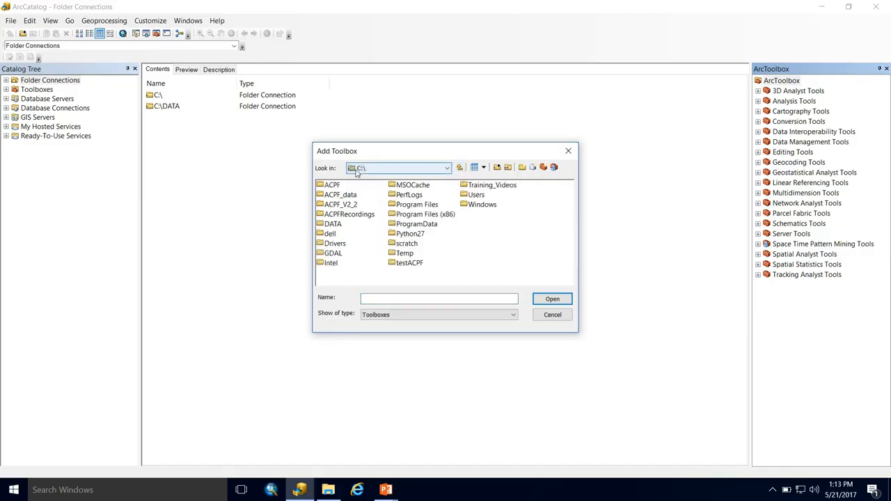
{"action": "double_click", "coordinate": [332, 185]}
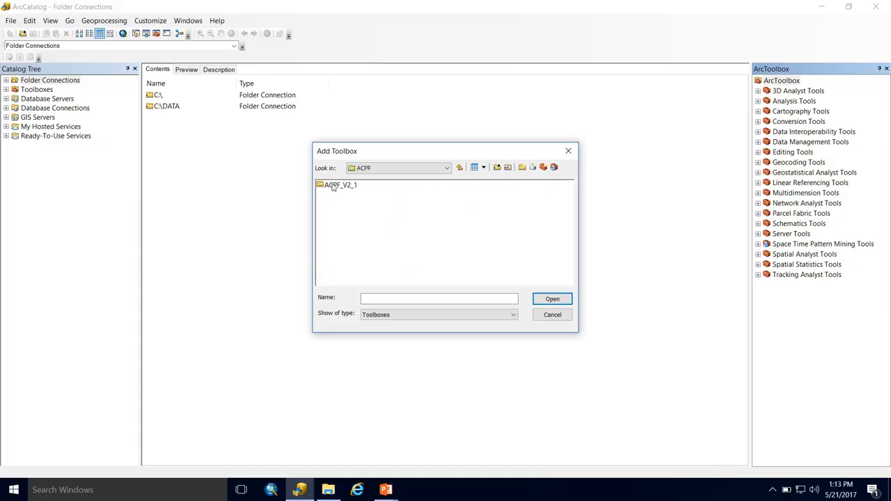
{"action": "double_click", "coordinate": [332, 185]}
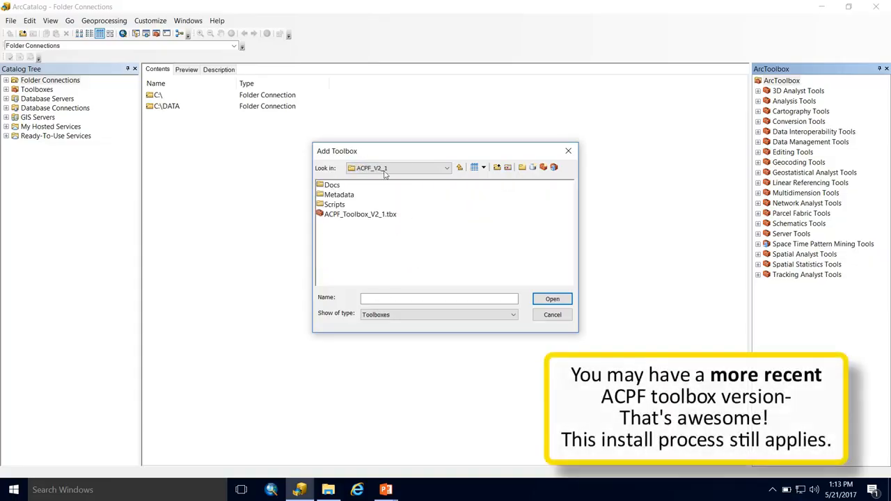
{"action": "left_click", "coordinate": [354, 214]}
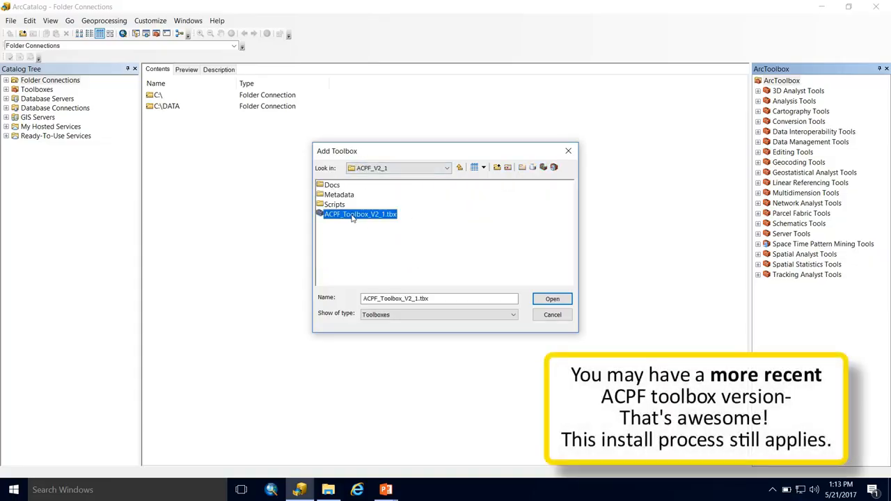
{"action": "left_click", "coordinate": [552, 300]}
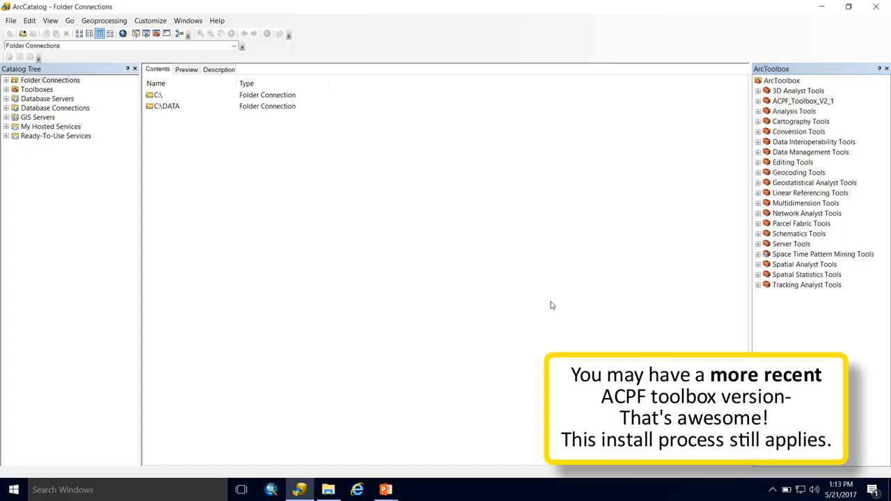
Step: Save the current ArcToolbox settings as the default
{"action": "right_click", "coordinate": [806, 330]}
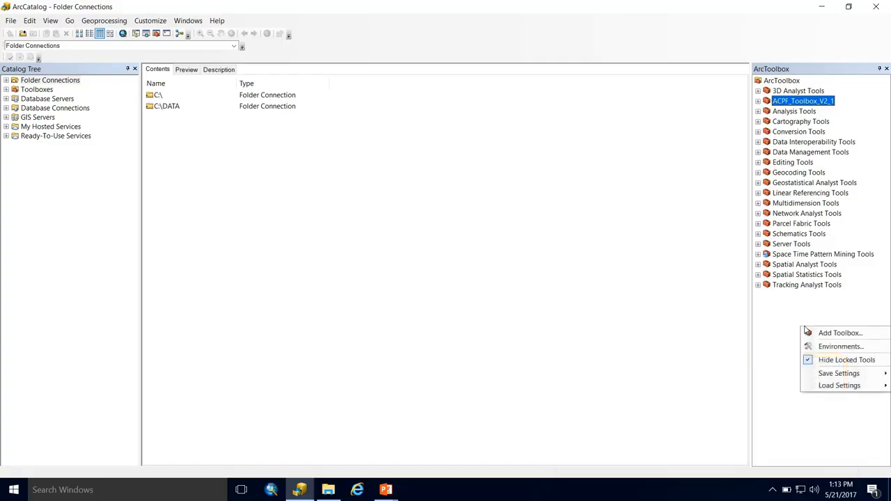
{"action": "mouse_move", "coordinate": [831, 374]}
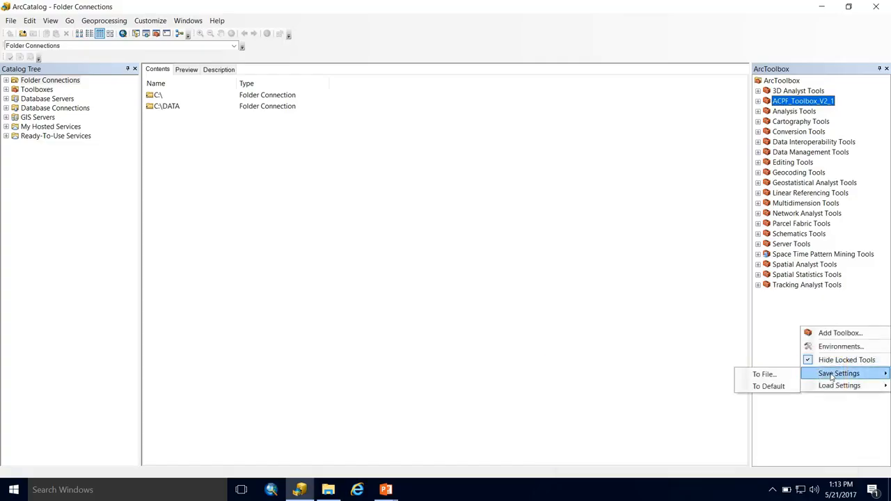
{"action": "left_click", "coordinate": [783, 387]}
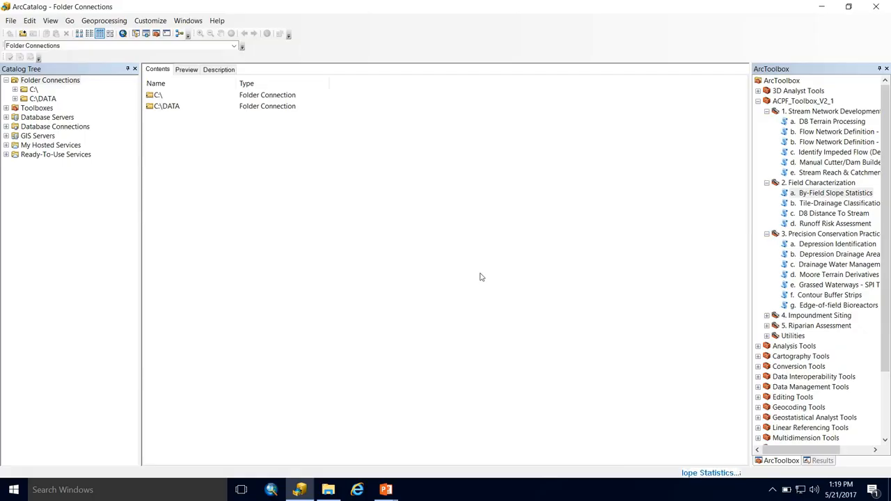
Step: Open the Results window and expand the By-Field Slope Statistics result and its messages
{"action": "left_click", "coordinate": [98, 22]}
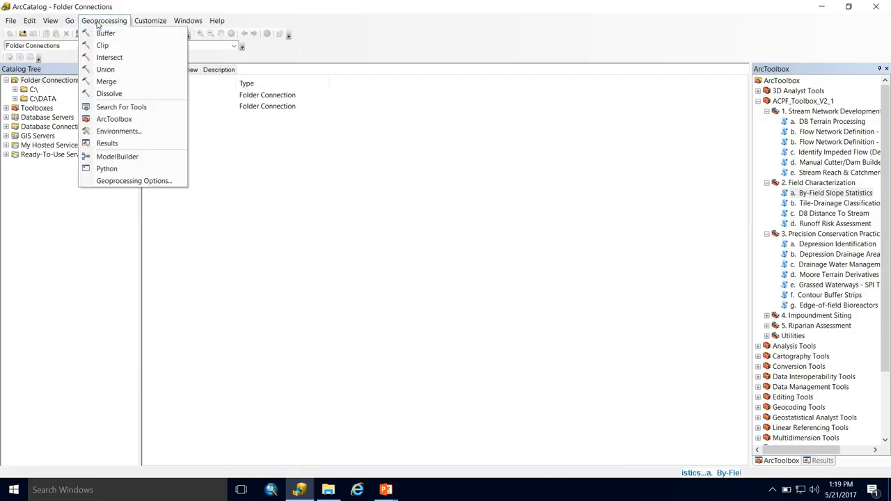
{"action": "left_click", "coordinate": [137, 144]}
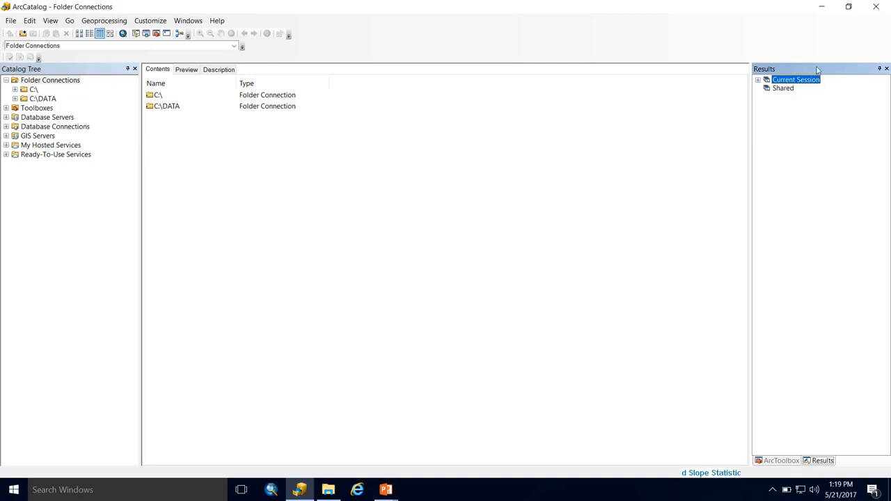
{"action": "left_click_drag", "start_coordinate": [750, 154], "coordinate": [669, 162]}
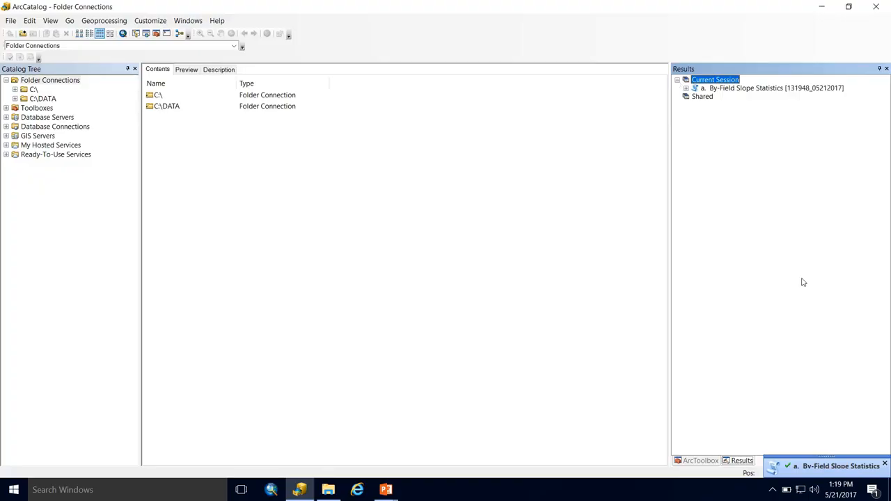
{"action": "left_click", "coordinate": [715, 89]}
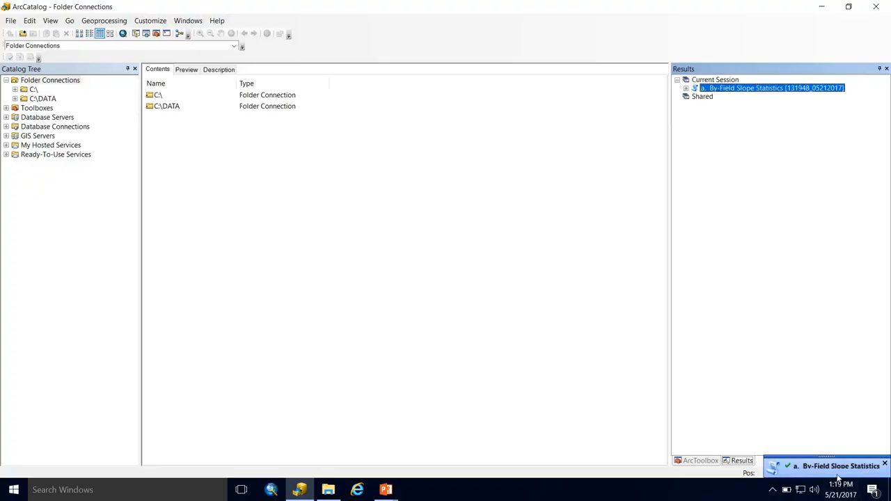
{"action": "left_click", "coordinate": [685, 88]}
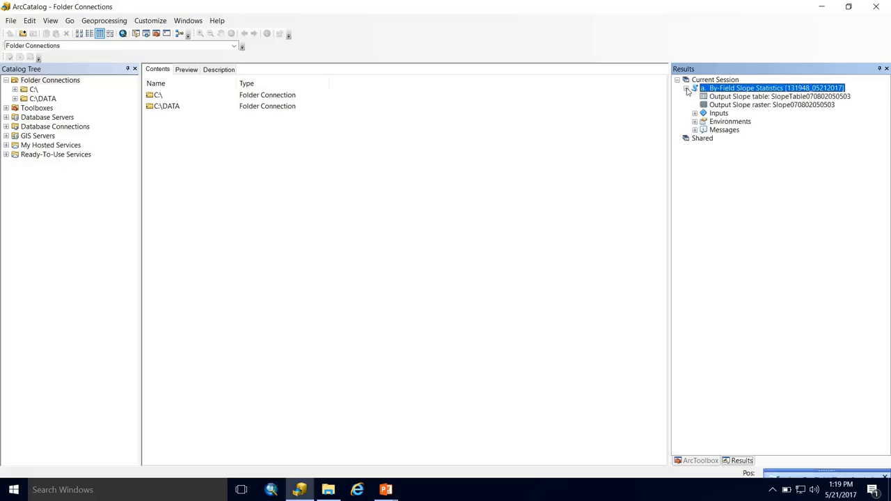
{"action": "left_click", "coordinate": [694, 130]}
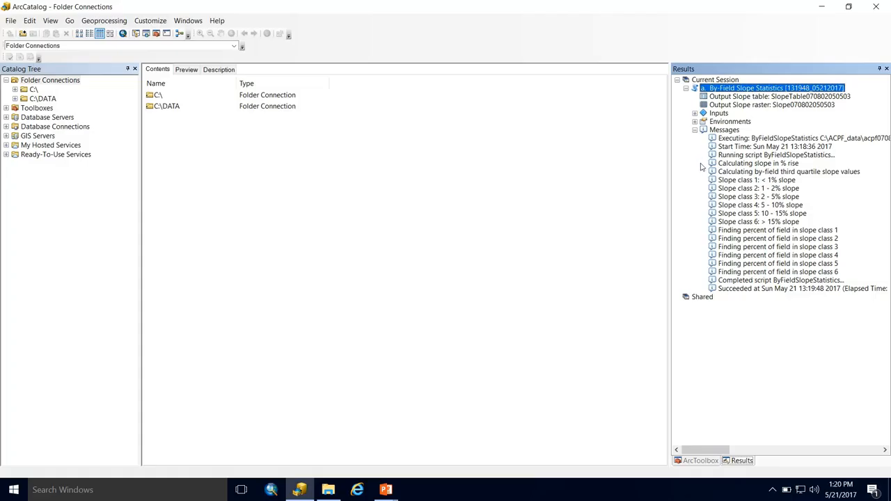
Step: Examine the By-Field Slope Statistics result's inputs, environments and messages in a widened Results panel
{"action": "left_click", "coordinate": [695, 130]}
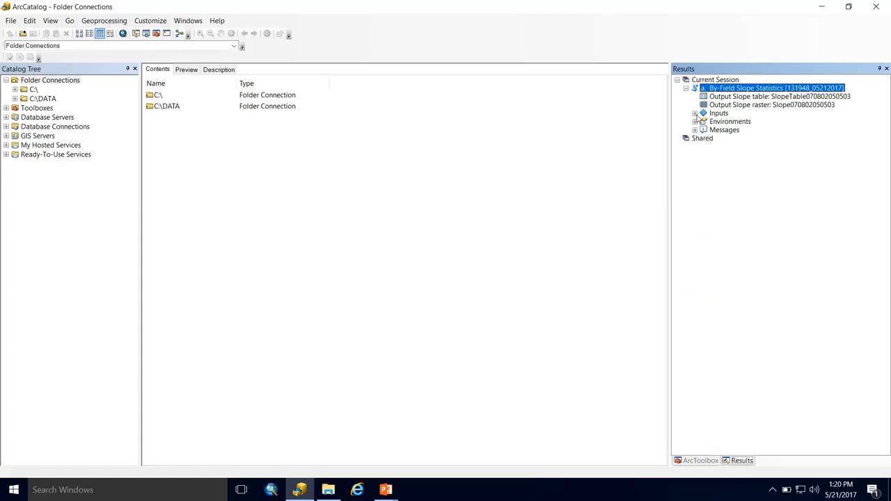
{"action": "left_click", "coordinate": [695, 114]}
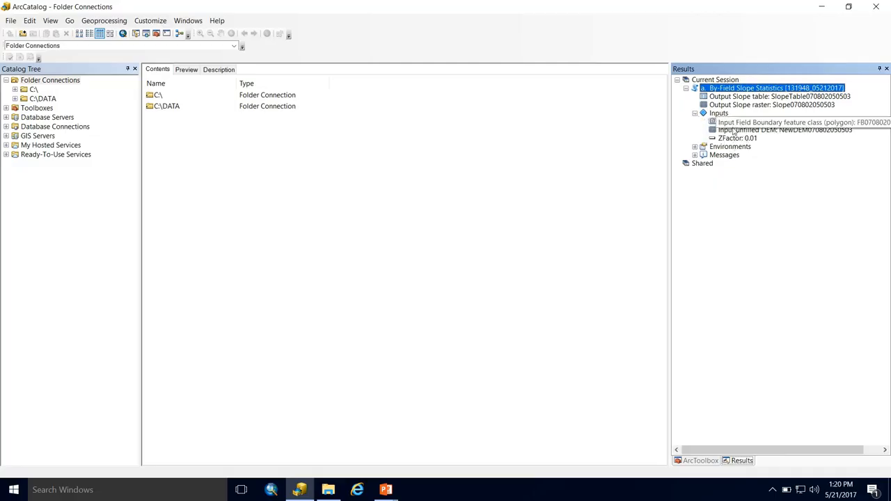
{"action": "left_click", "coordinate": [695, 146]}
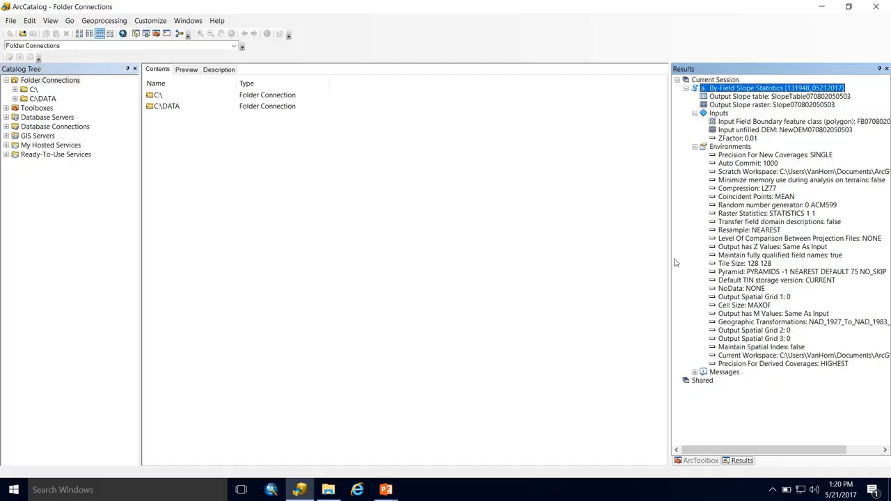
{"action": "left_click_drag", "start_coordinate": [670, 249], "coordinate": [557, 249]}
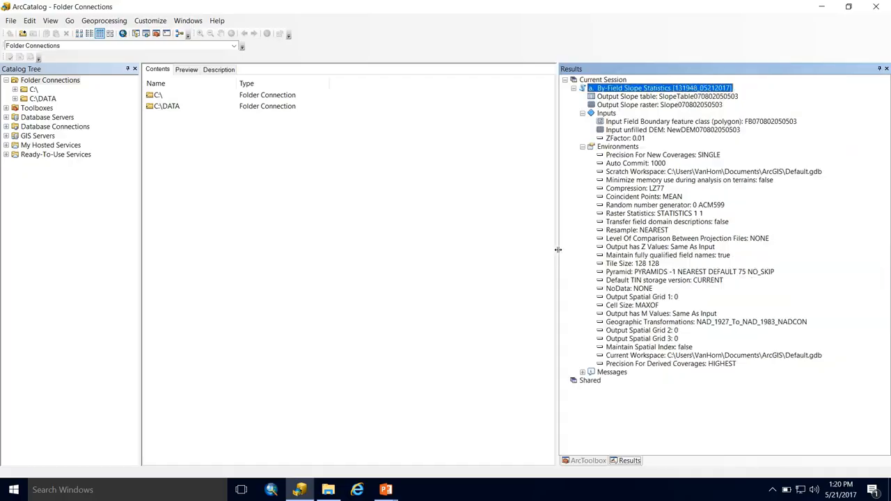
{"action": "left_click", "coordinate": [582, 372]}
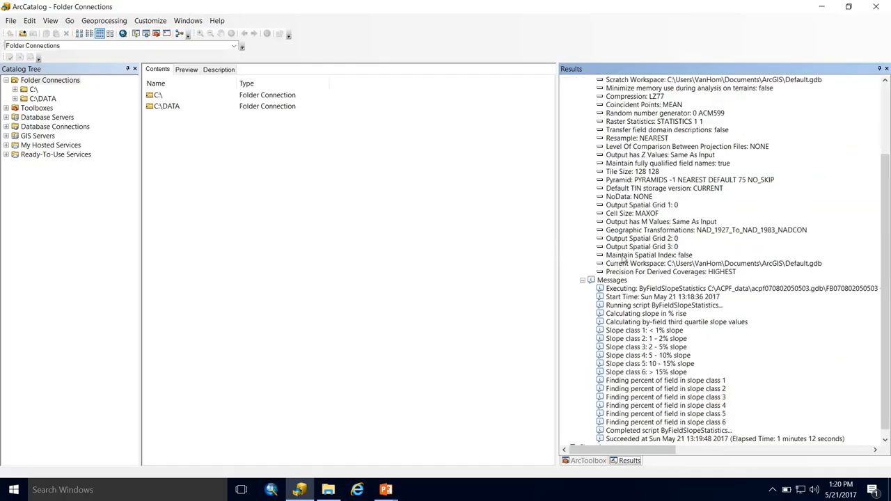
{"action": "scroll", "coordinate": [618, 261], "scroll_direction": "down", "scroll_amount": 1}
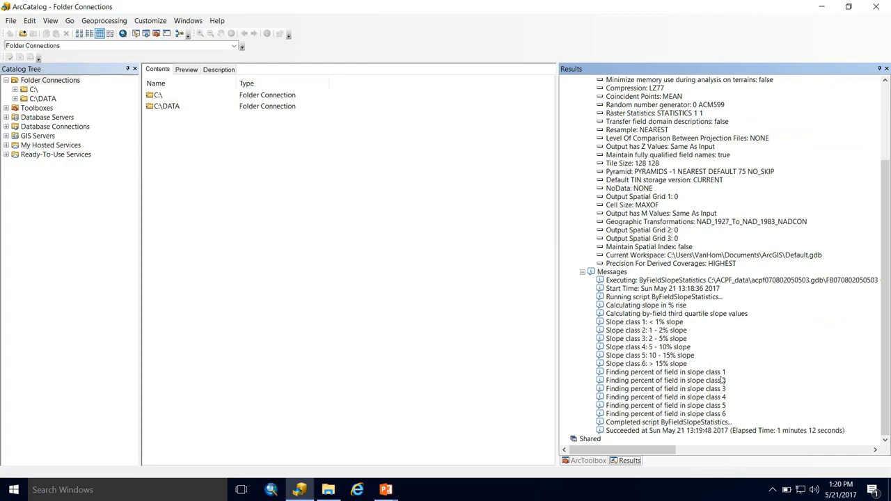
{"action": "scroll", "coordinate": [703, 343], "scroll_direction": "up", "scroll_amount": 4}
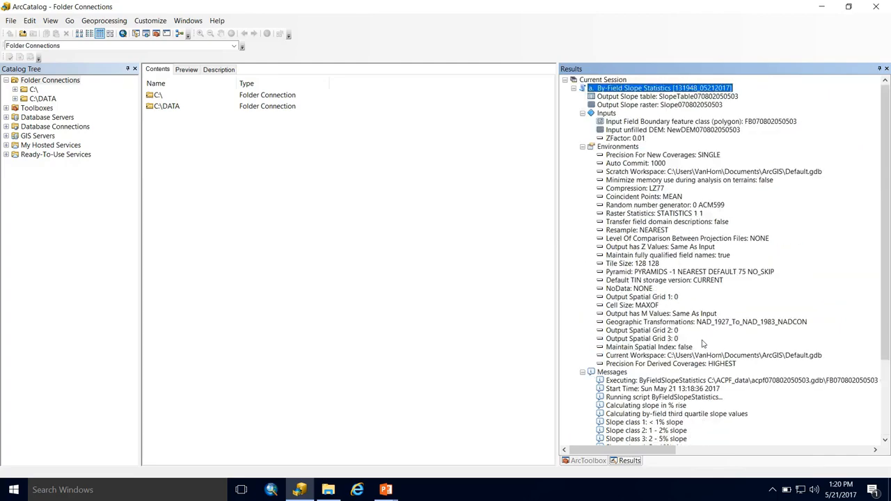
{"action": "left_click", "coordinate": [583, 147]}
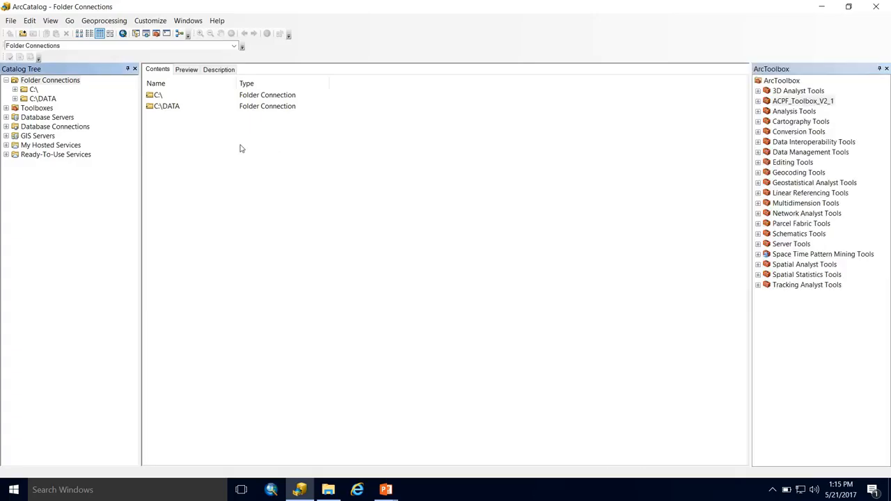
Step: Add a folder connection to C:\ACPF_data
{"action": "left_click", "coordinate": [22, 34]}
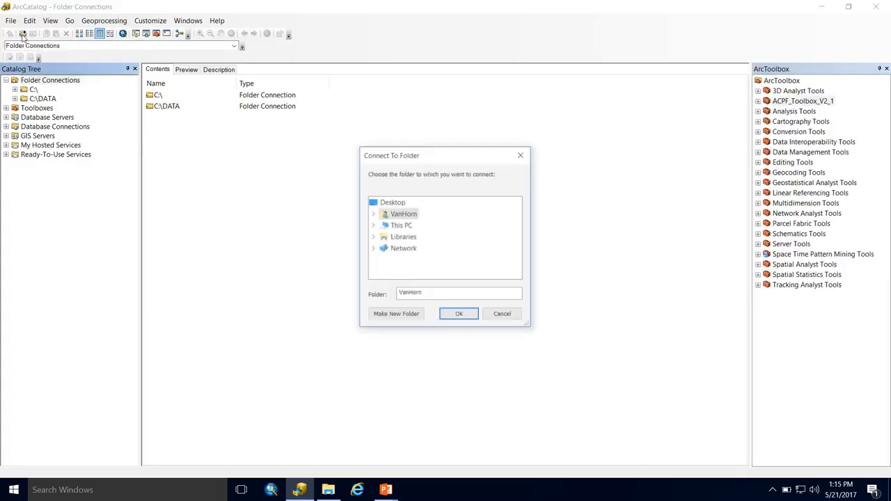
{"action": "left_click", "coordinate": [520, 155]}
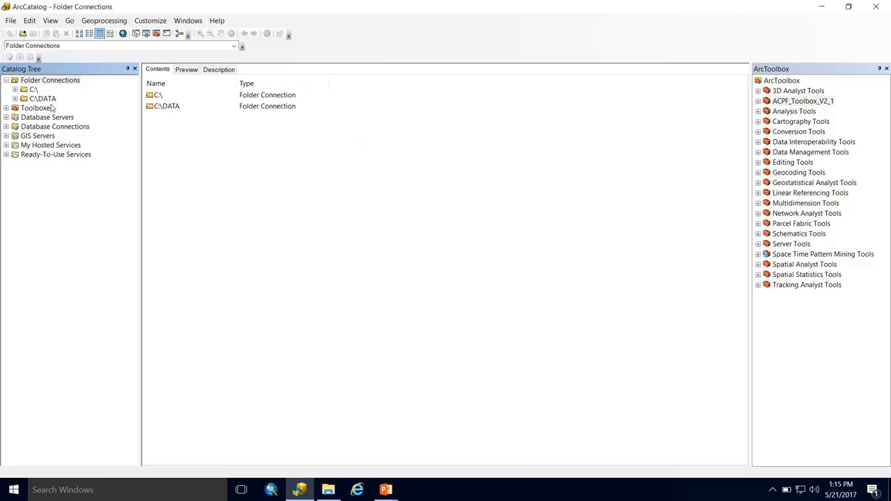
{"action": "right_click", "coordinate": [54, 84]}
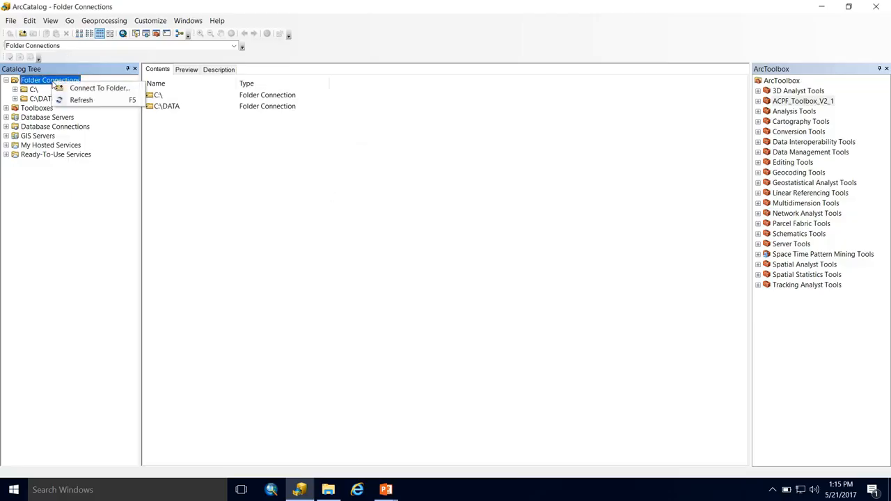
{"action": "left_click", "coordinate": [73, 91]}
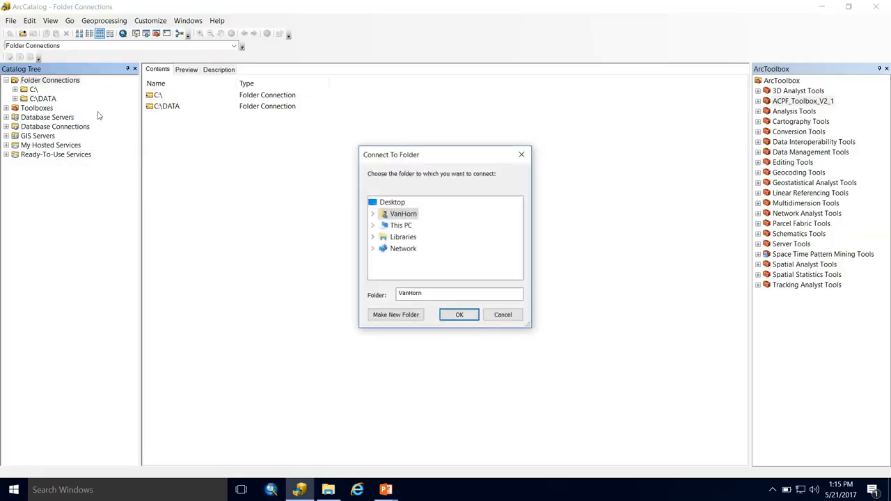
{"action": "left_click", "coordinate": [373, 237]}
{"action": "scroll", "coordinate": [387, 230], "scroll_direction": "up", "scroll_amount": 3}
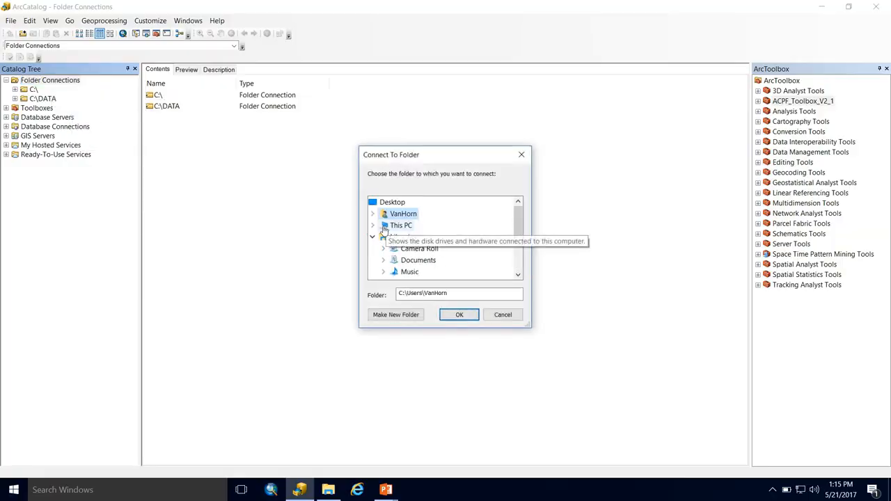
{"action": "left_click", "coordinate": [375, 226]}
{"action": "scroll", "coordinate": [381, 227], "scroll_direction": "down", "scroll_amount": 2}
{"action": "double_click", "coordinate": [410, 213]}
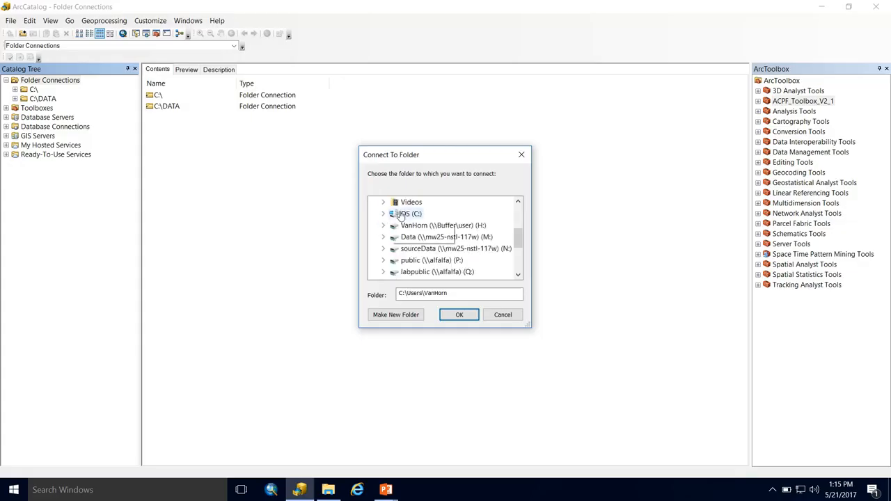
{"action": "double_click", "coordinate": [427, 225]}
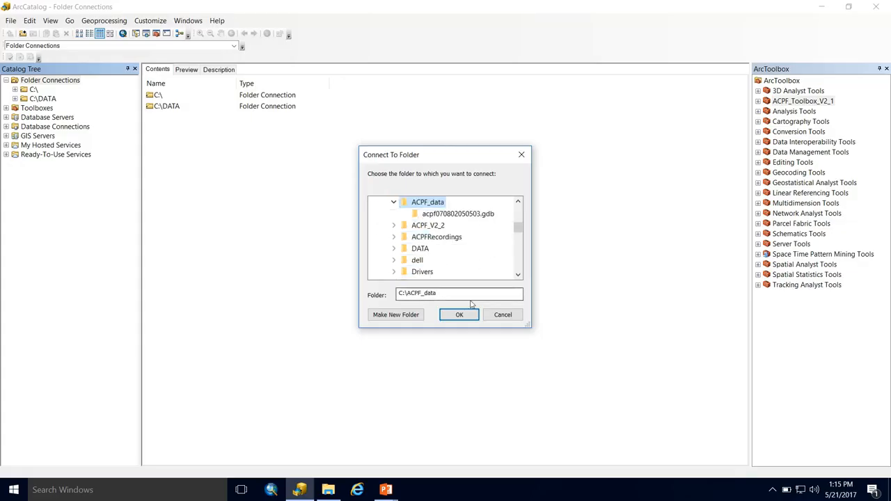
{"action": "left_click", "coordinate": [446, 215]}
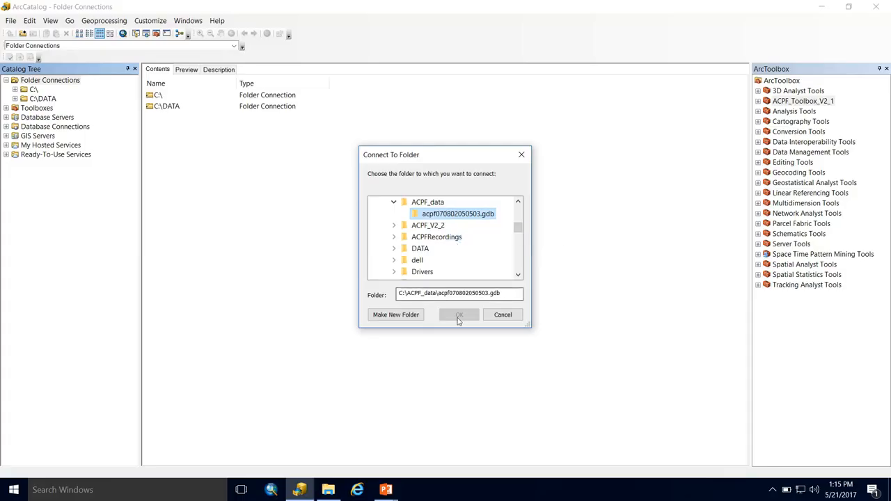
{"action": "left_click", "coordinate": [405, 205]}
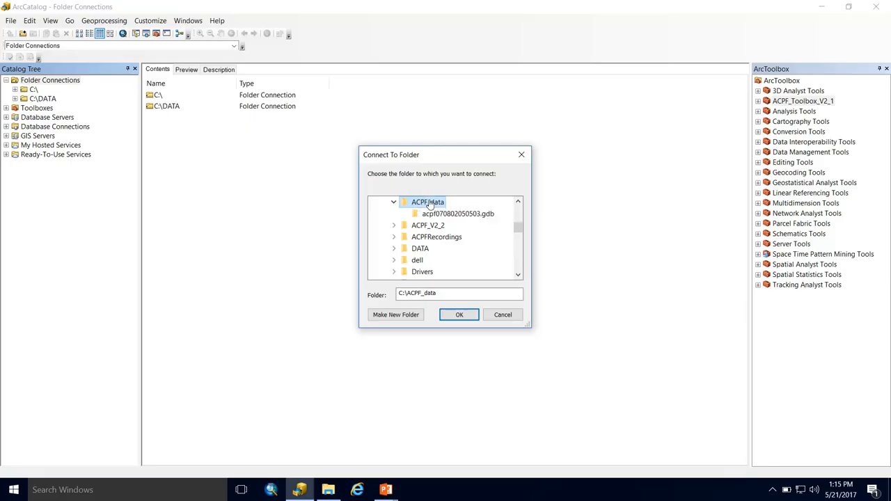
{"action": "left_click", "coordinate": [458, 317]}
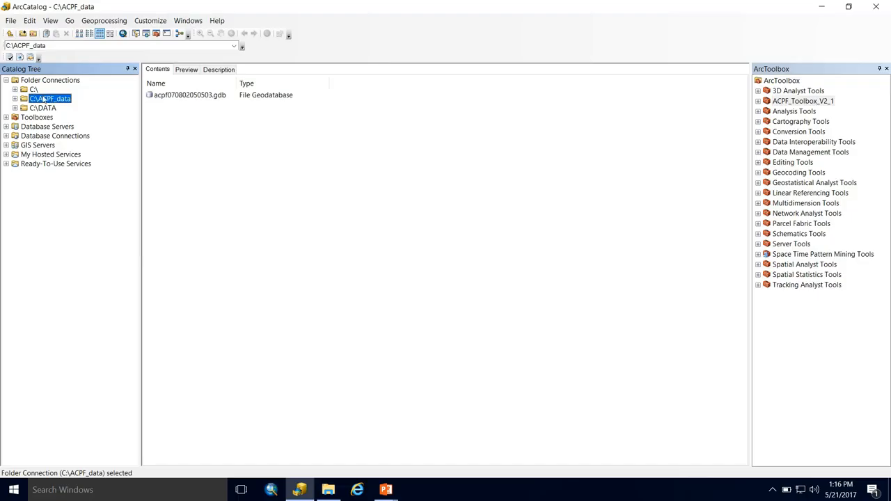
Step: Browse the C:\ACPF_data connection, its acpf070802050503.gdb geodatabase contents, and the other folder connections
{"action": "left_click", "coordinate": [16, 99]}
{"action": "left_click", "coordinate": [47, 109]}
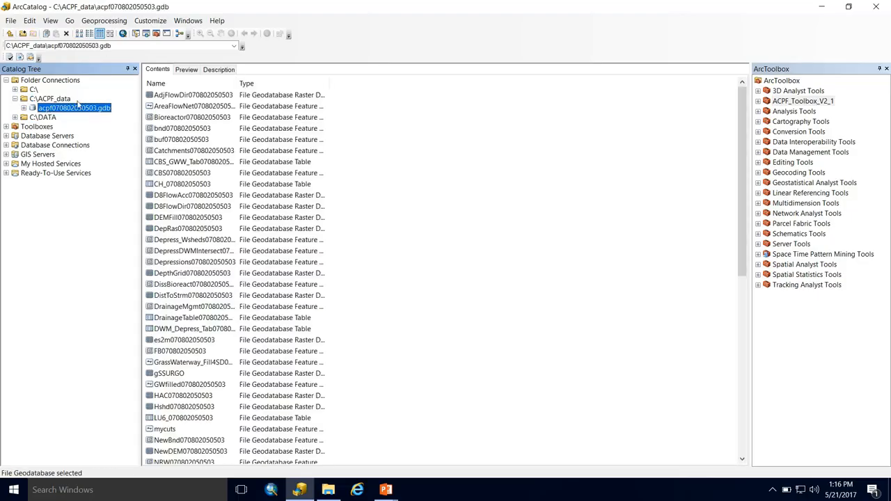
{"action": "scroll", "coordinate": [230, 168], "scroll_direction": "down", "scroll_amount": 10}
{"action": "scroll", "coordinate": [224, 168], "scroll_direction": "up", "scroll_amount": 10}
{"action": "left_click", "coordinate": [39, 99]}
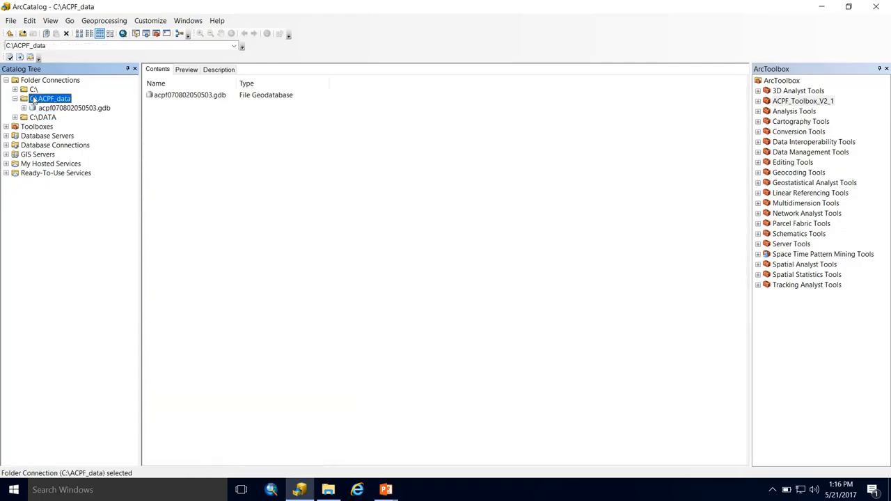
{"action": "left_click", "coordinate": [31, 90]}
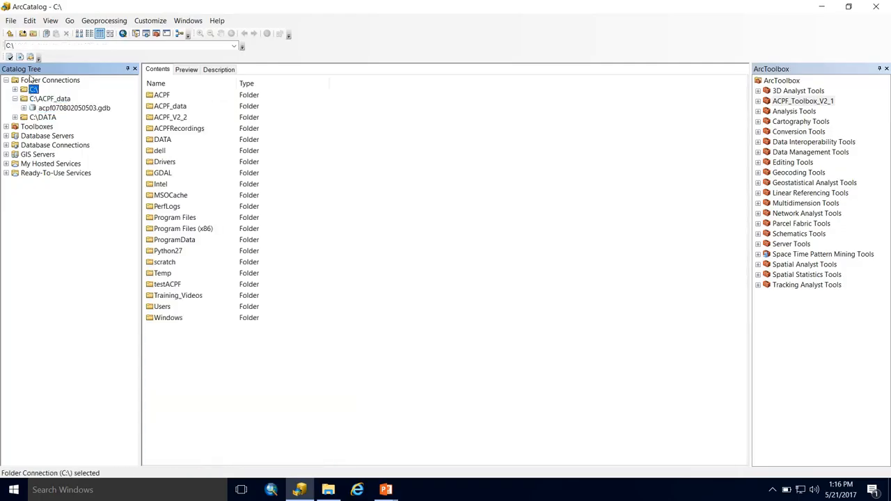
{"action": "left_click", "coordinate": [32, 80]}
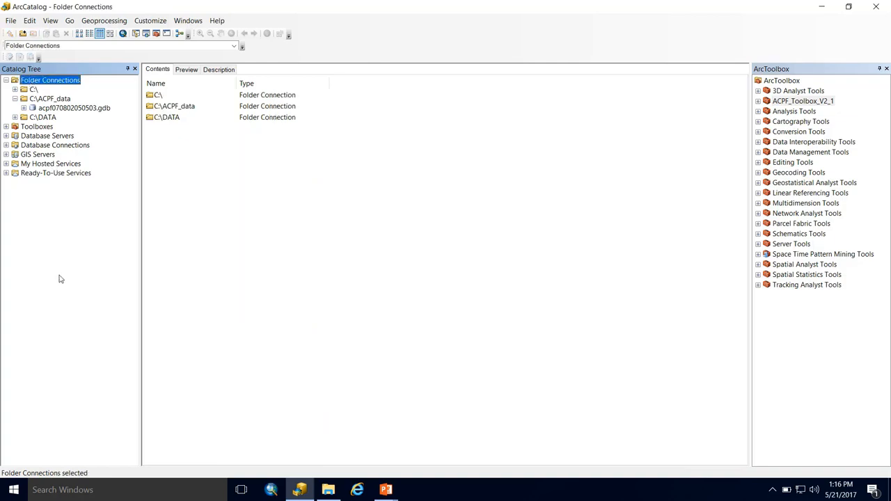